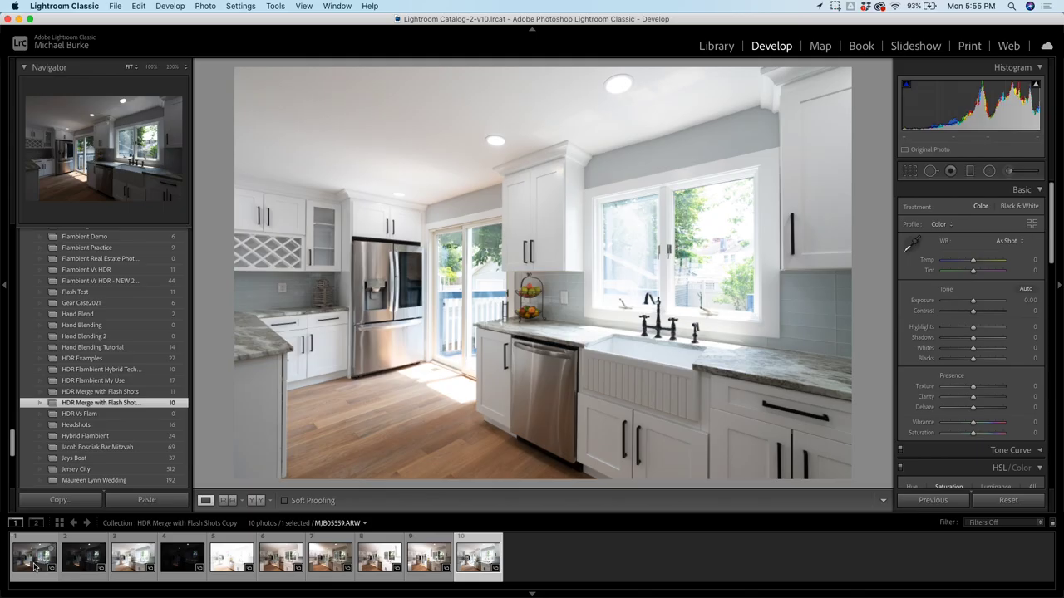
- Select the first five bracketed kitchen exposures in the filmstrip
left_click(34, 568)
left_click(214, 562, "shift")
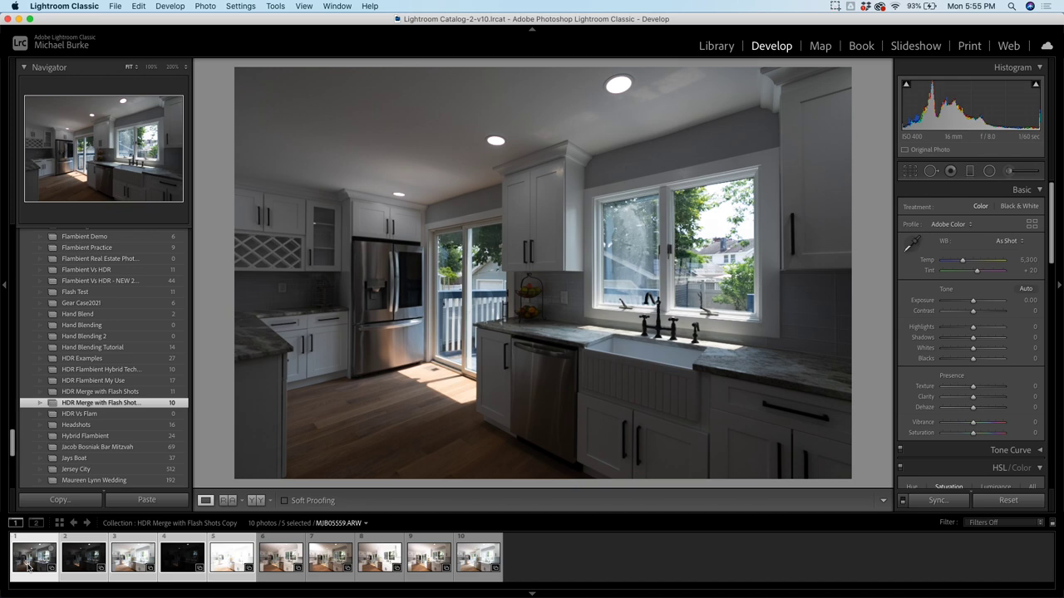
right_click(28, 566)
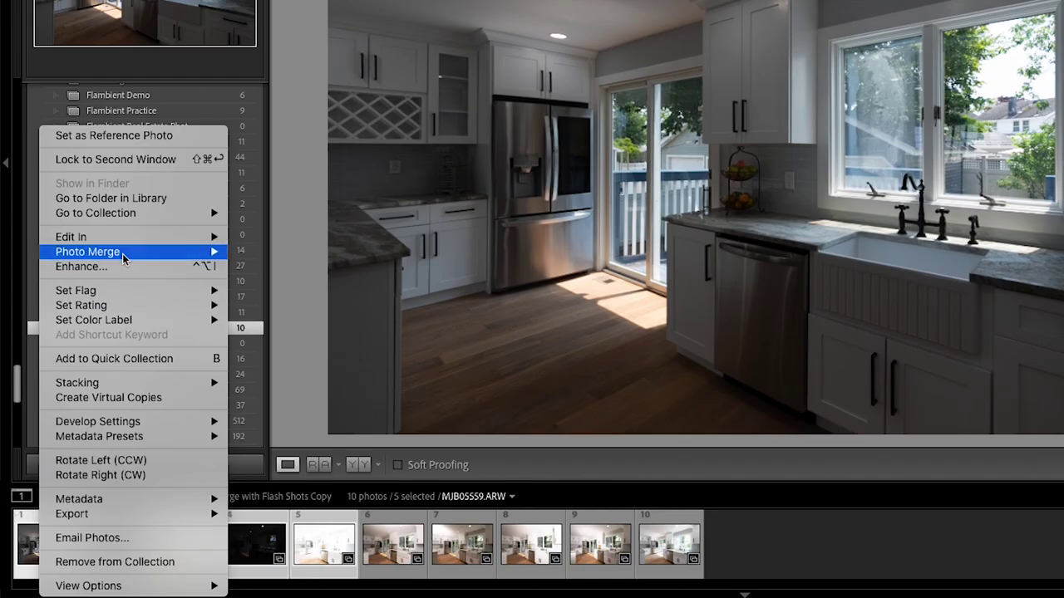
mouse_move(89, 347)
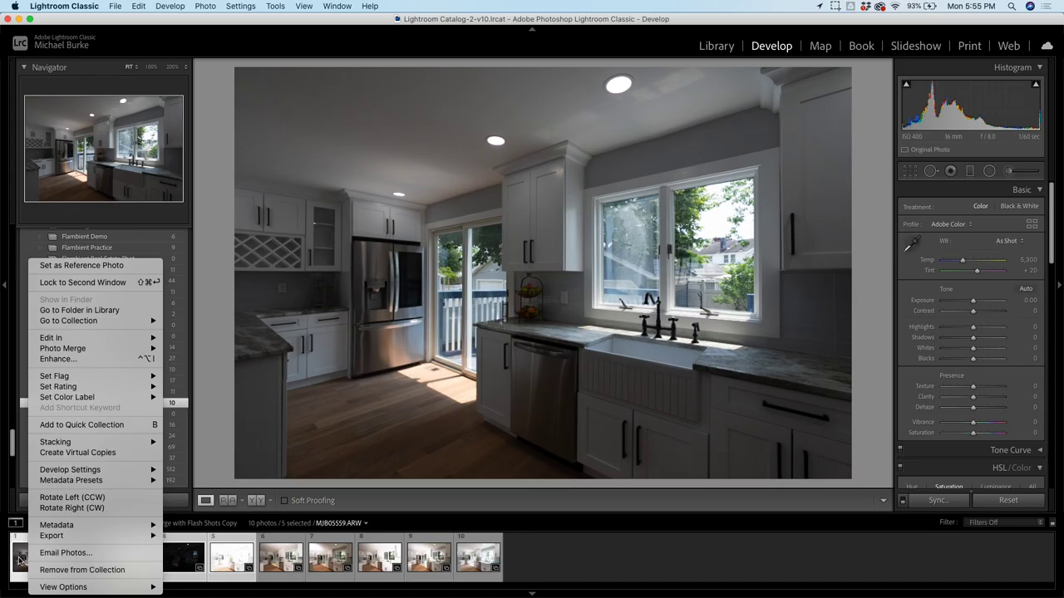
left_click(23, 544)
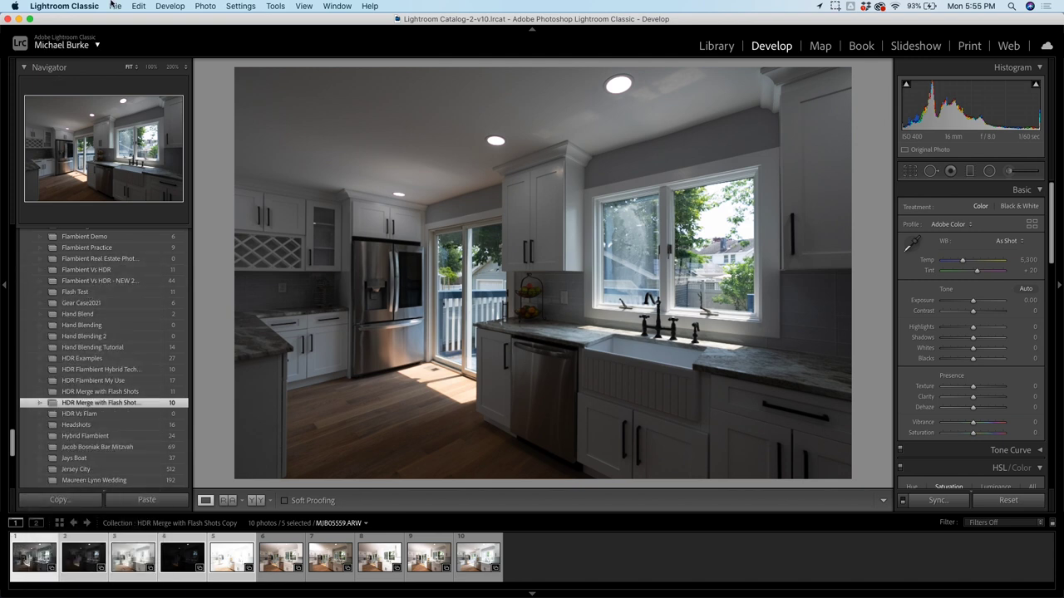
- Launch Blend exposures using LR/Enfuse from File > Plug-in Extras
left_click(85, 6)
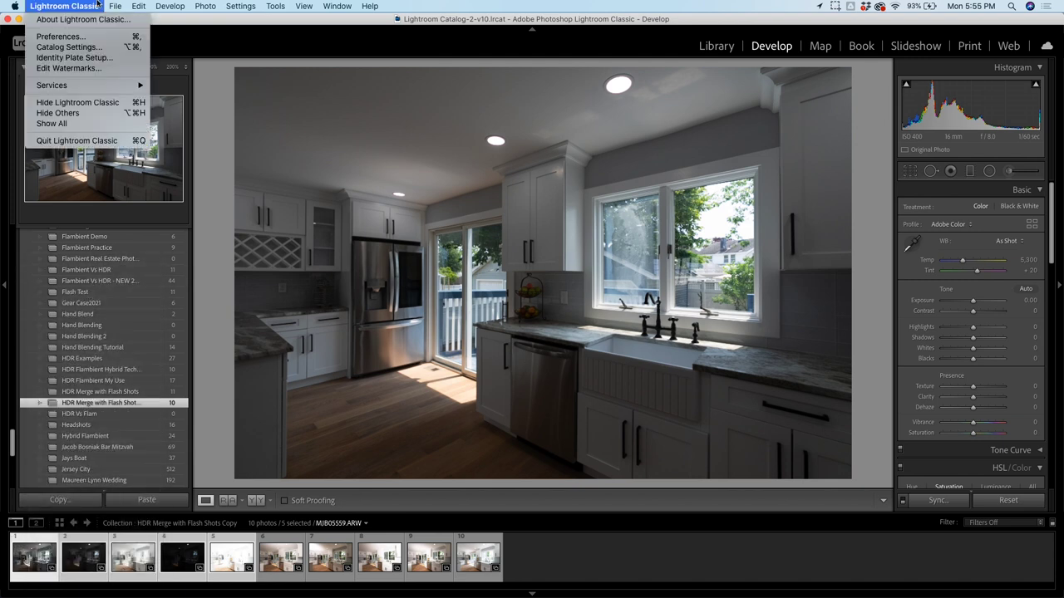
mouse_move(115, 6)
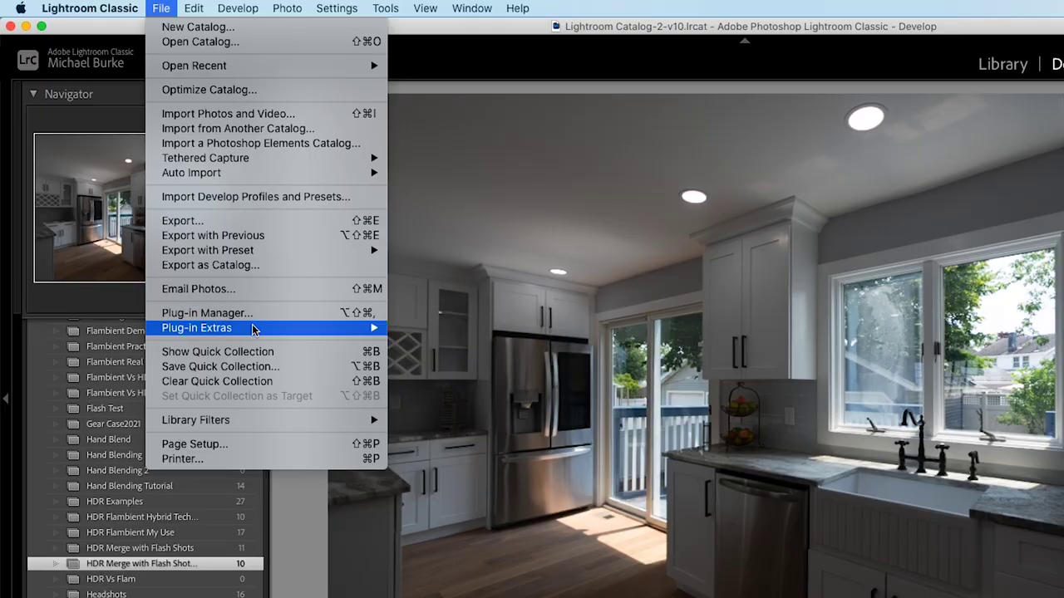
mouse_move(254, 330)
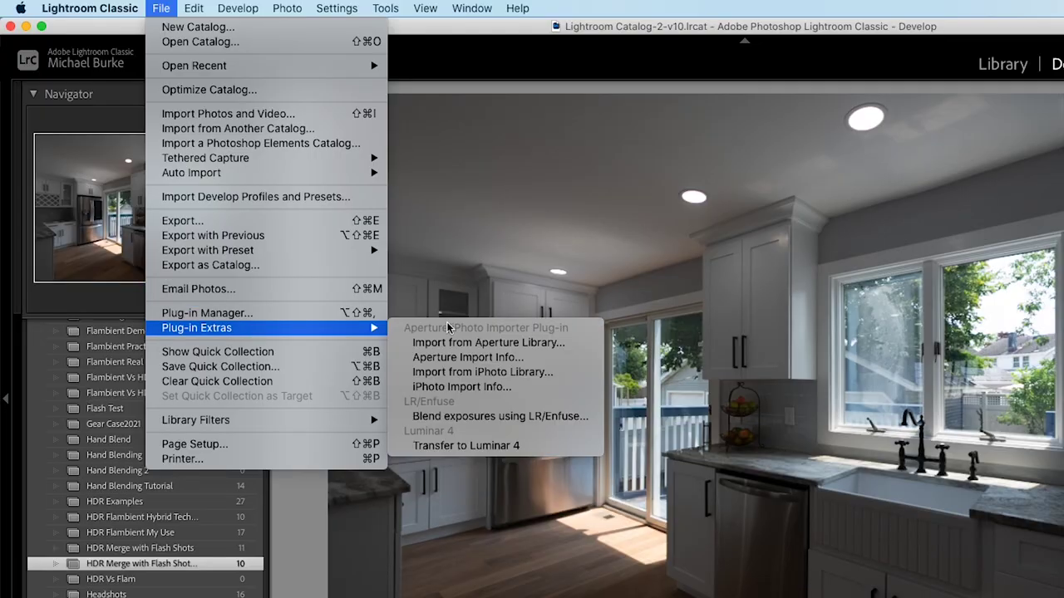
left_click(488, 418)
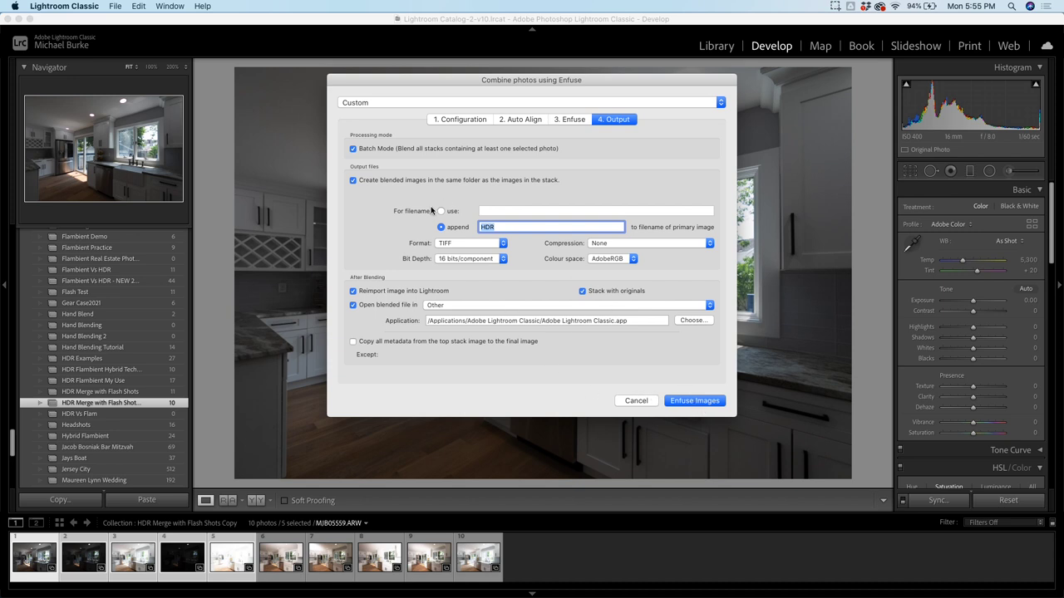
- Run the Enfuse blend, then give the HDR TIFF +0.15 exposure, Highlights −60 and Shadows +43
left_click(637, 401)
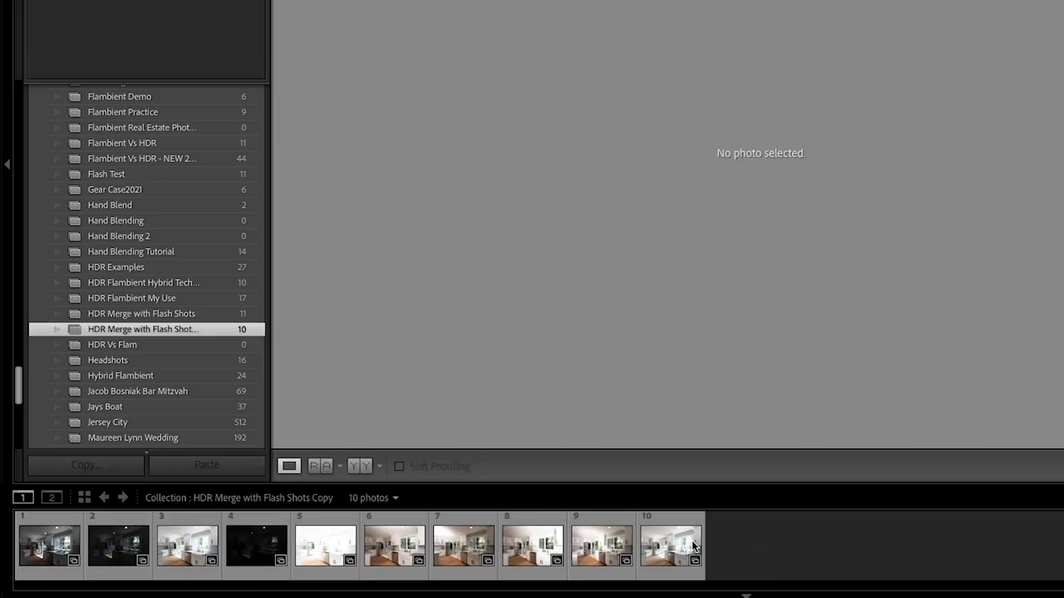
left_click(488, 556)
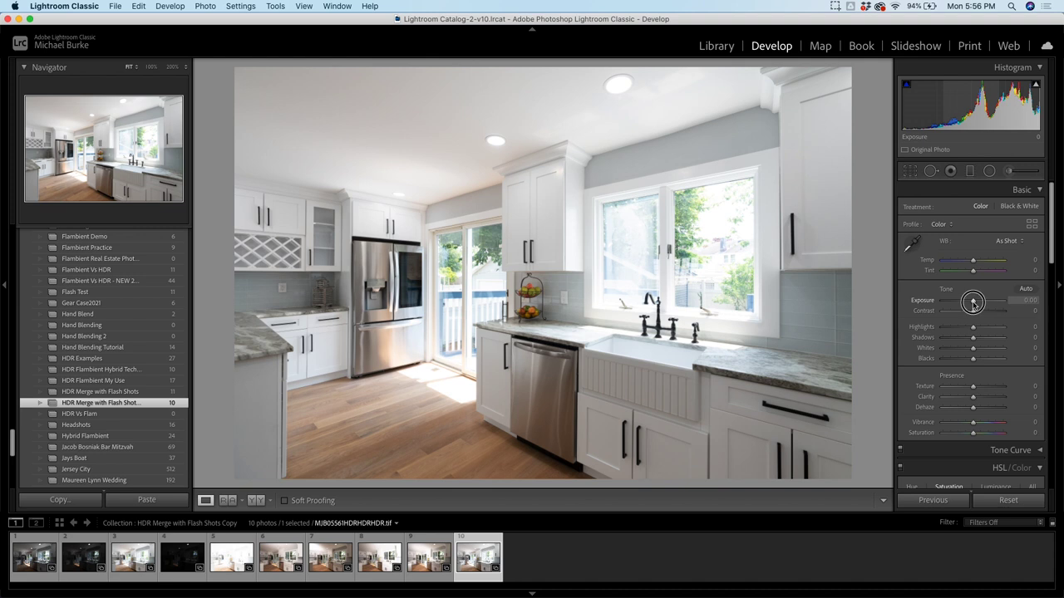
left_click_drag(973, 305, 975, 306)
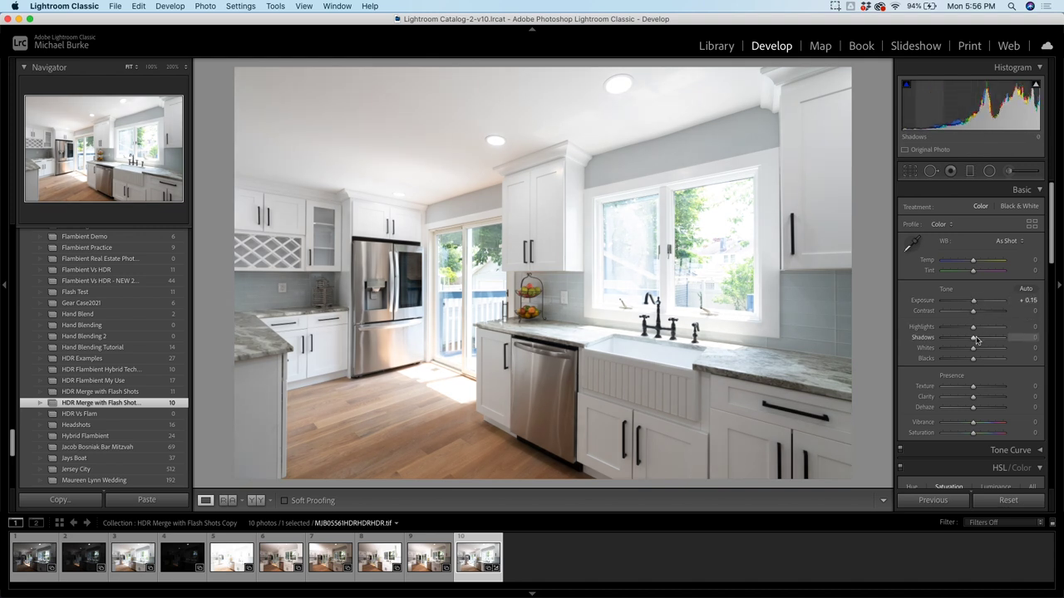
left_click(975, 338)
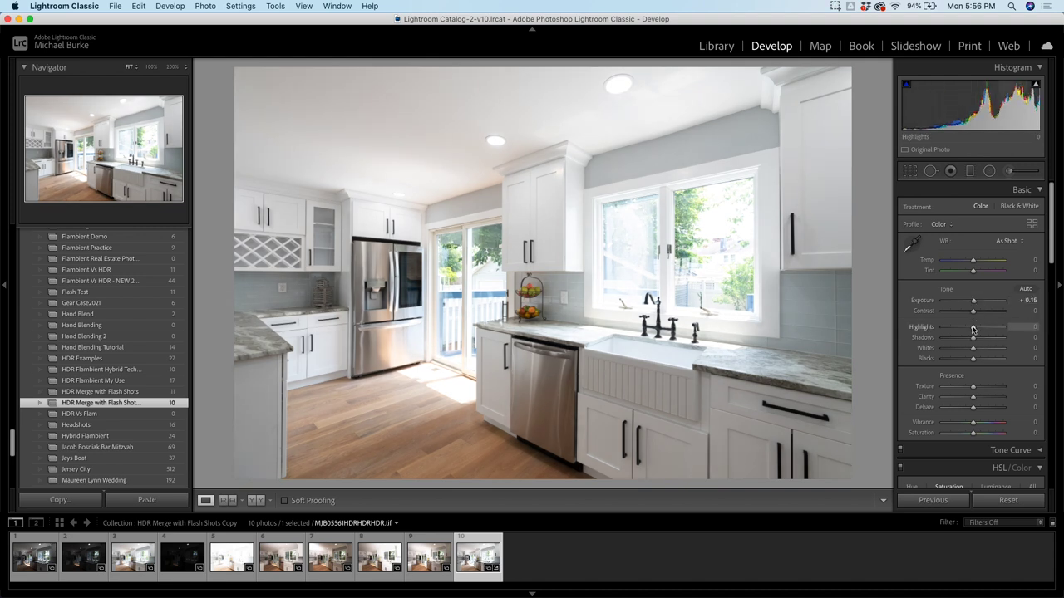
mouse_move(973, 328)
left_mouse_down()
mouse_move(950, 329)
mouse_move(986, 338)
left_mouse_up()
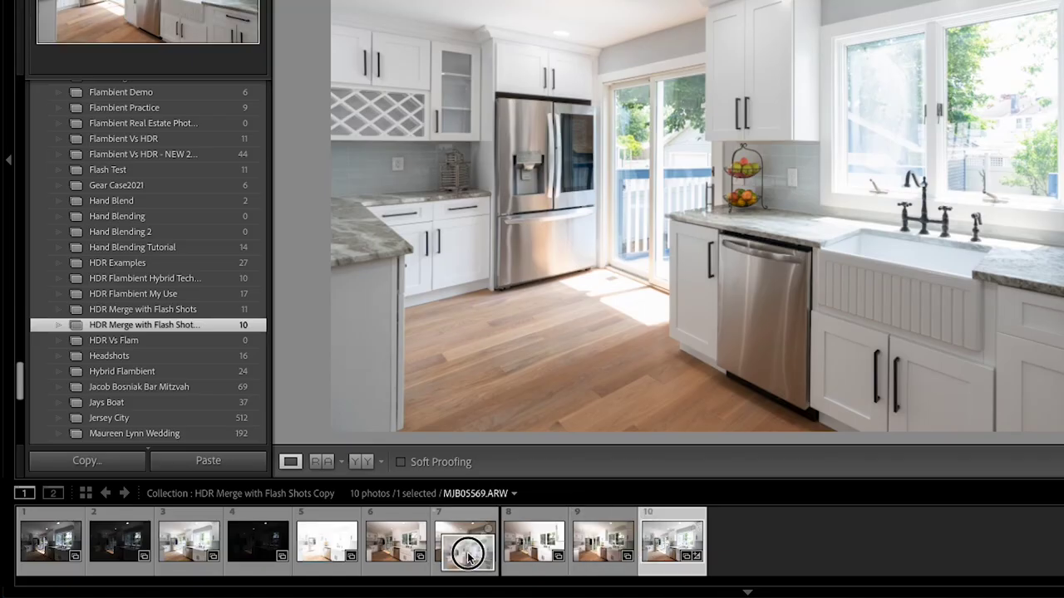
- Send thumbnails 6–10, from MJB05567.ARW to the last photo, to Photoshop via Open as Layers
left_click(282, 562)
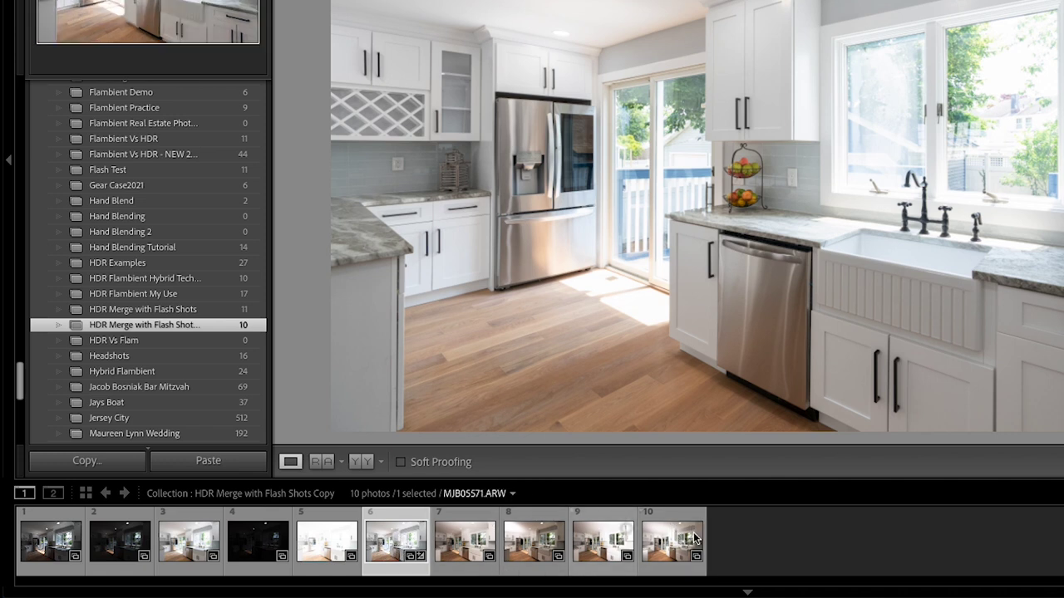
left_click(667, 549, "shift")
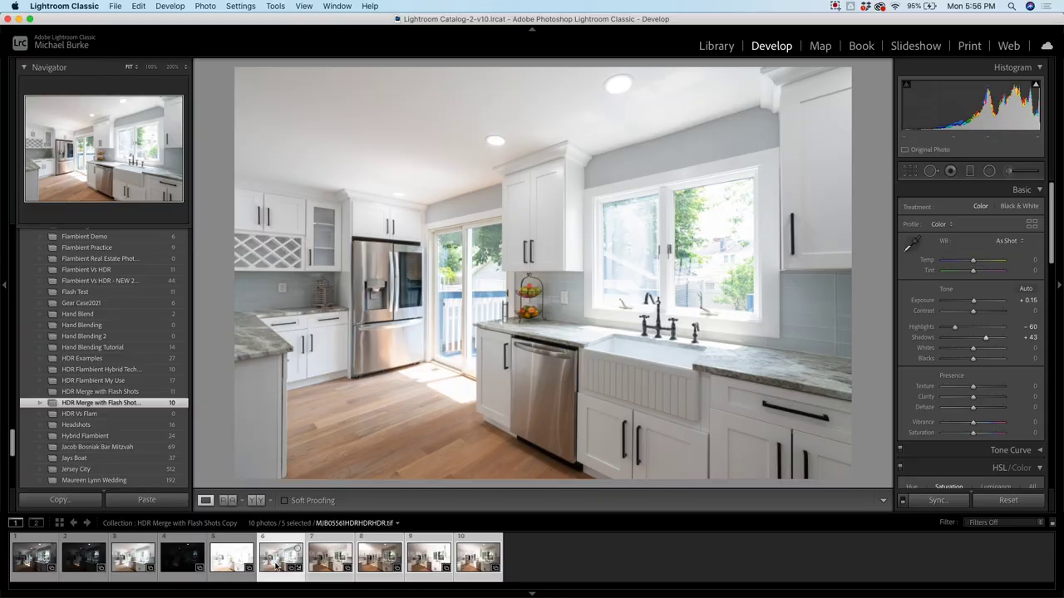
right_click(276, 566)
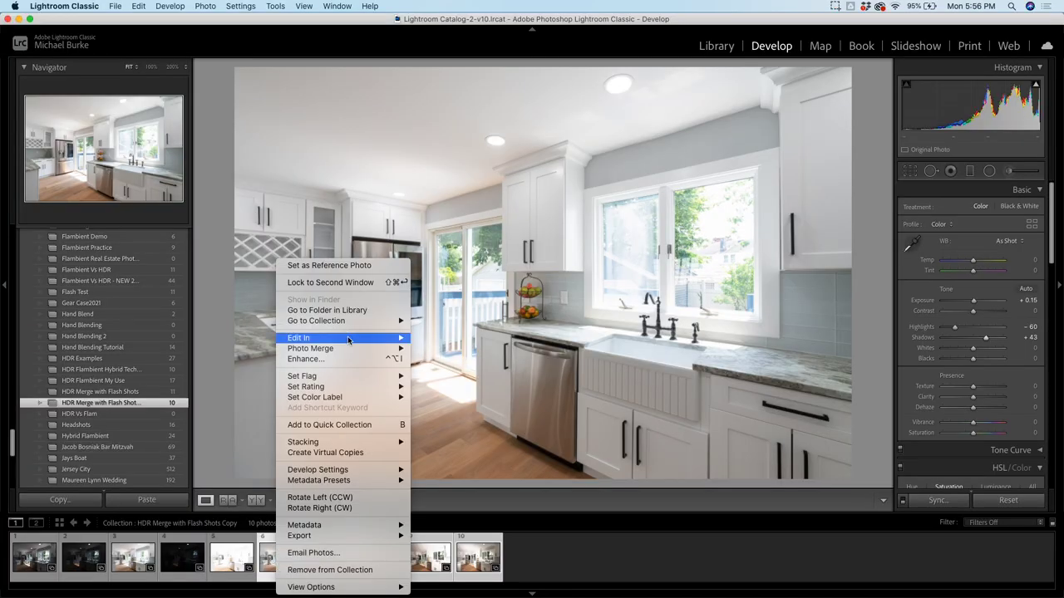
mouse_move(349, 338)
left_click(501, 384)
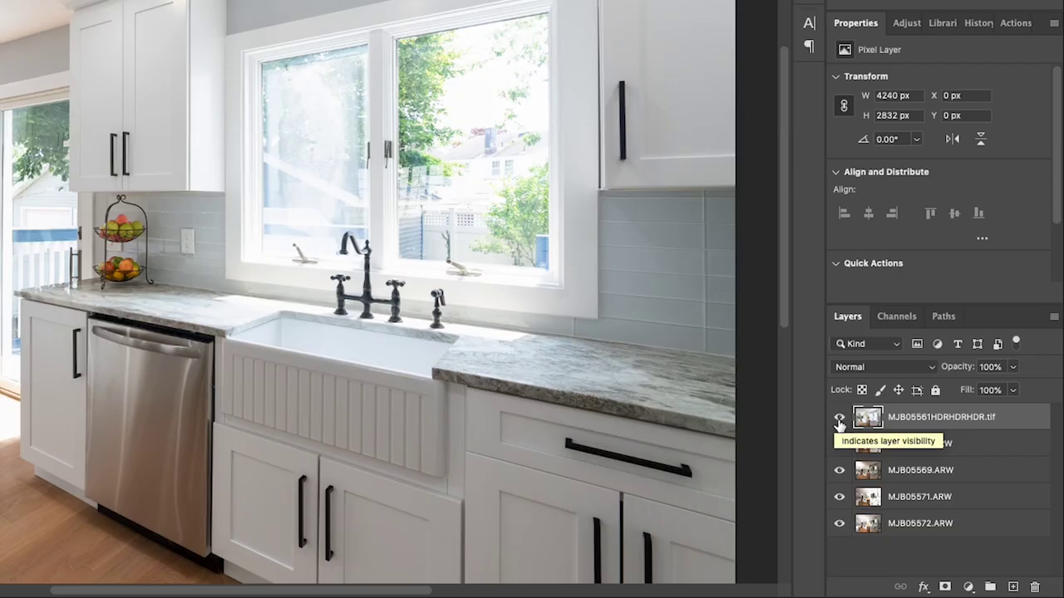
- Hide the HDR layer and add an all-black mask to MJB05567.ARW
left_click(915, 478)
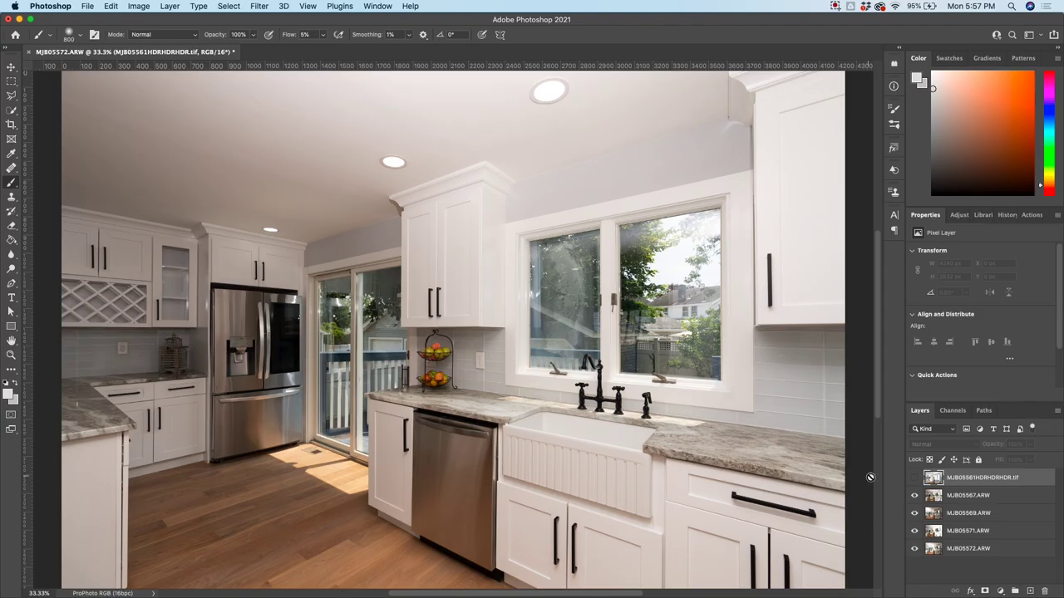
left_click(914, 495)
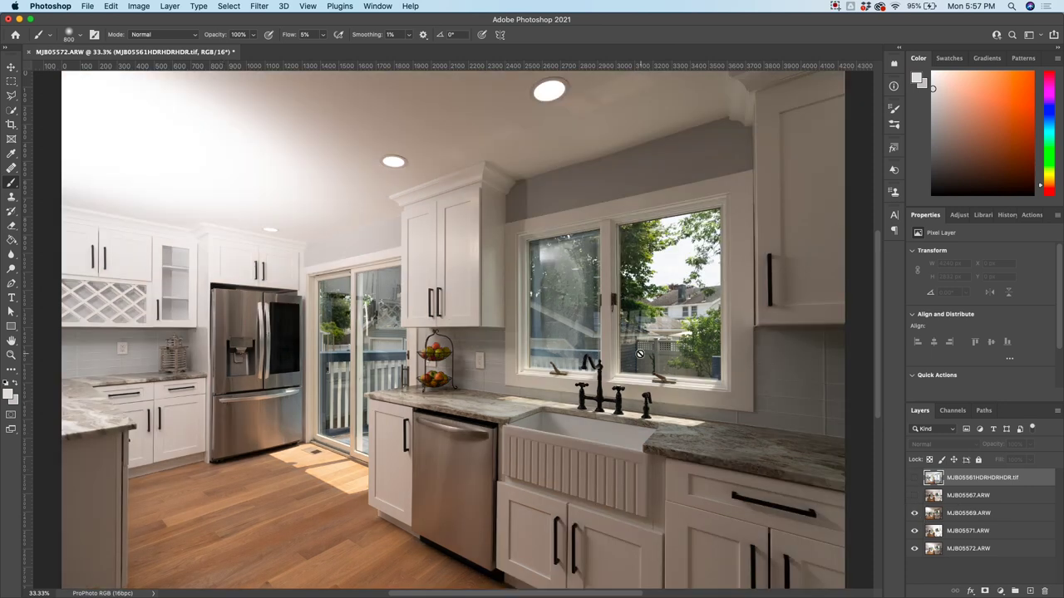
left_click(914, 495)
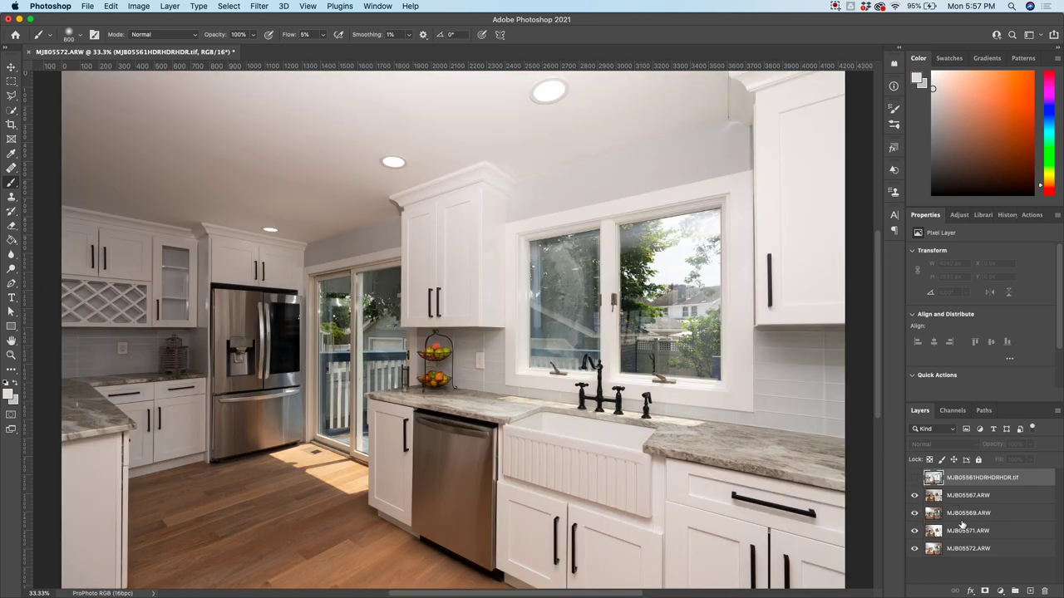
left_click(946, 496)
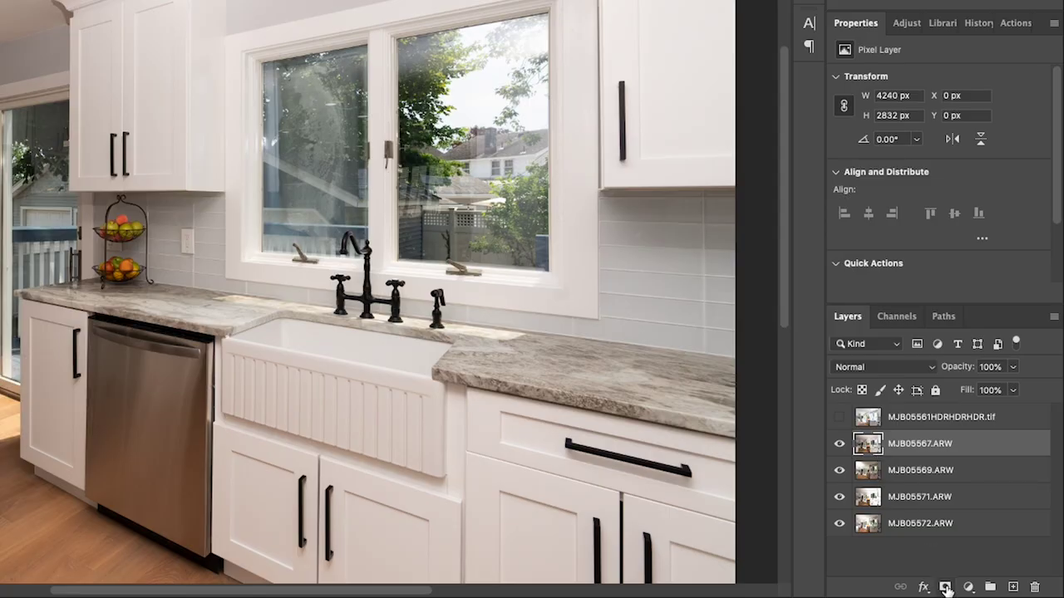
left_click(944, 588, "alt")
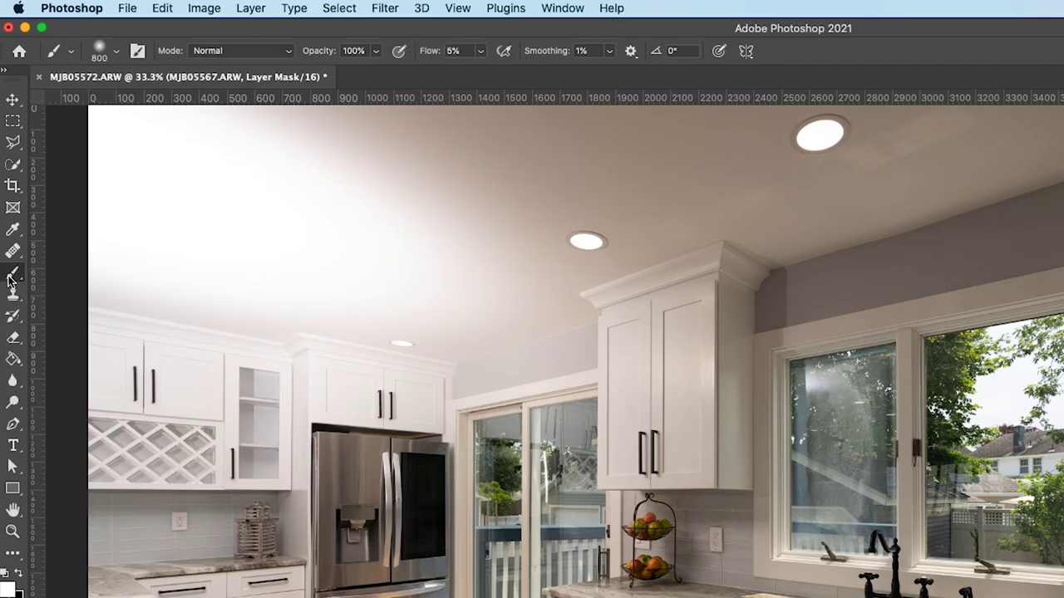
- Set the brush flow to 100%
scroll(258, 176, "down", 5)
scroll(258, 176, "left", 5)
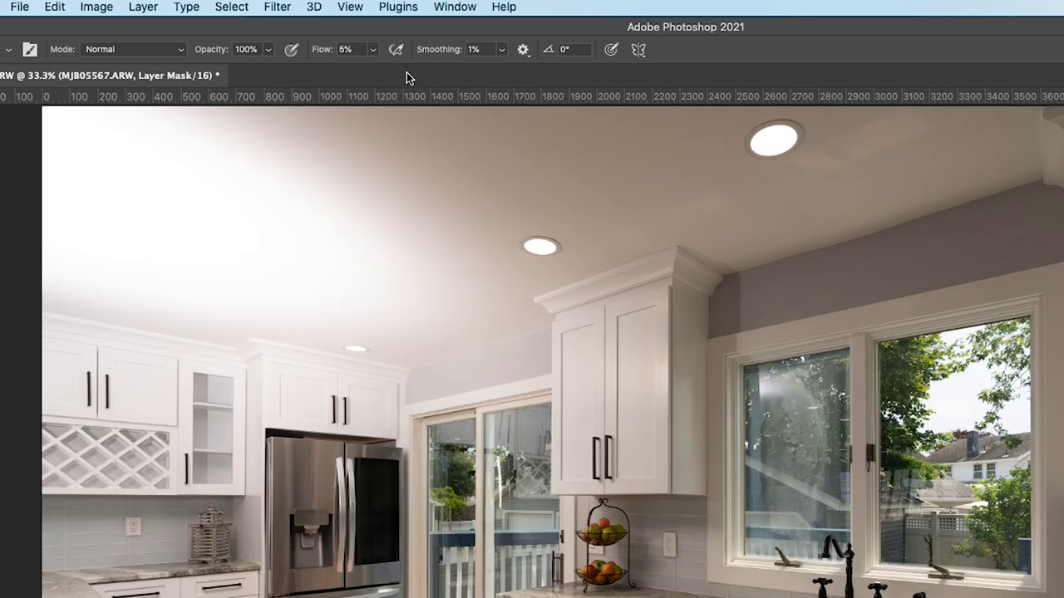
left_click(480, 51)
left_click_drag(476, 73, 679, 95)
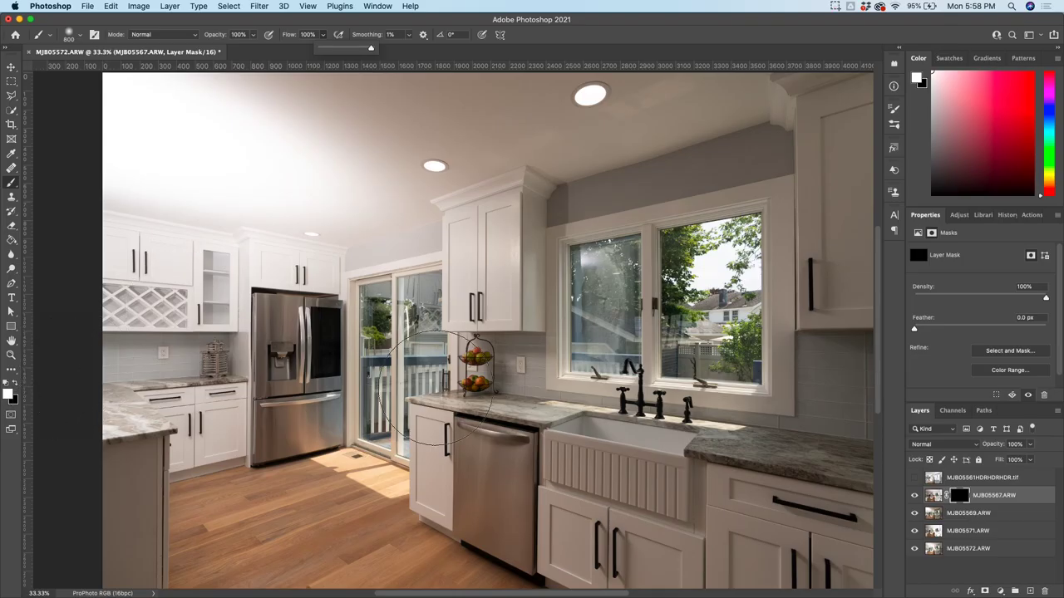
- Paint white into MJB05567.ARW's mask over the window and wall with a brush above 1800 px
mouse_move(827, 452)
left_mouse_down()
mouse_move(785, 451)
mouse_move(773, 437)
left_mouse_up()
key("bracketright")
key("bracketright")
key("bracketright")
key("bracketright")
key("bracketright")
key("bracketright")
key("bracketright")
key("bracketright")
key("bracketright")
key("bracketright")
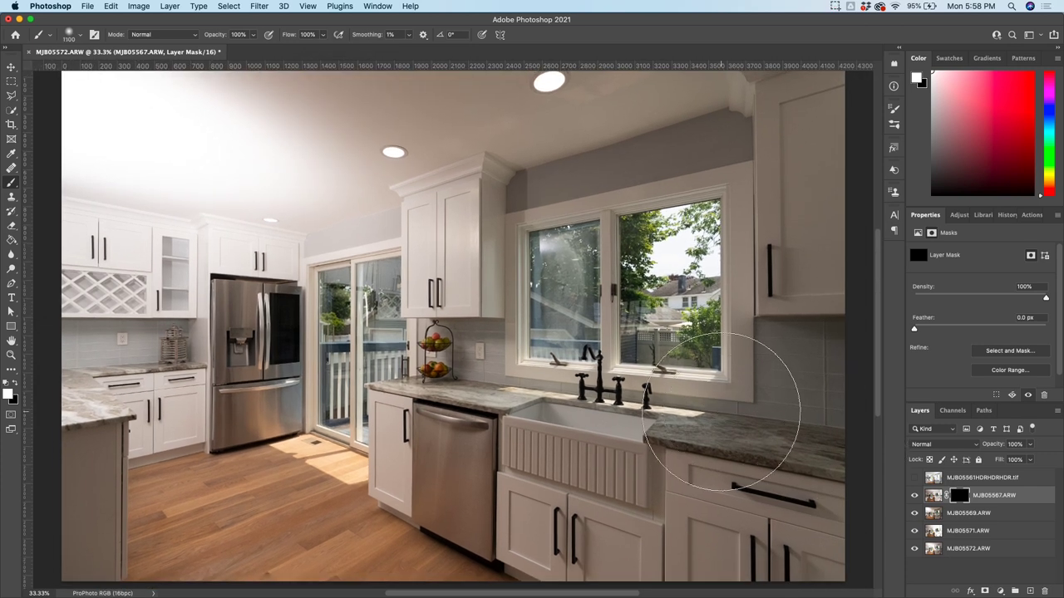
key("bracketright")
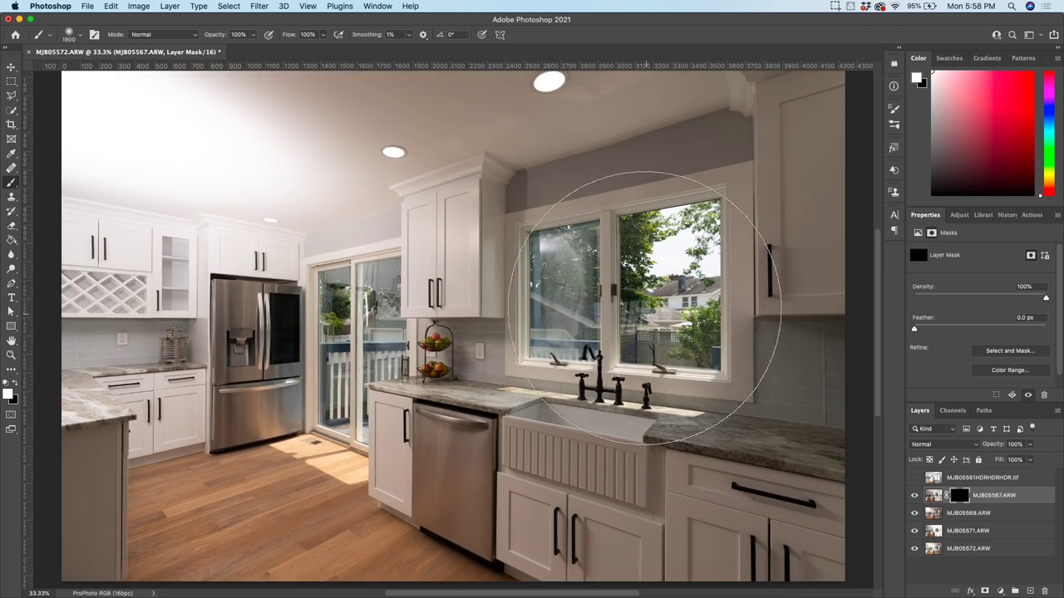
mouse_move(676, 237)
left_mouse_down()
mouse_move(632, 25)
mouse_move(751, 204)
mouse_move(740, 511)
mouse_move(619, 524)
mouse_move(528, 486)
mouse_move(577, 470)
mouse_move(570, 208)
mouse_move(609, 167)
left_mouse_up()
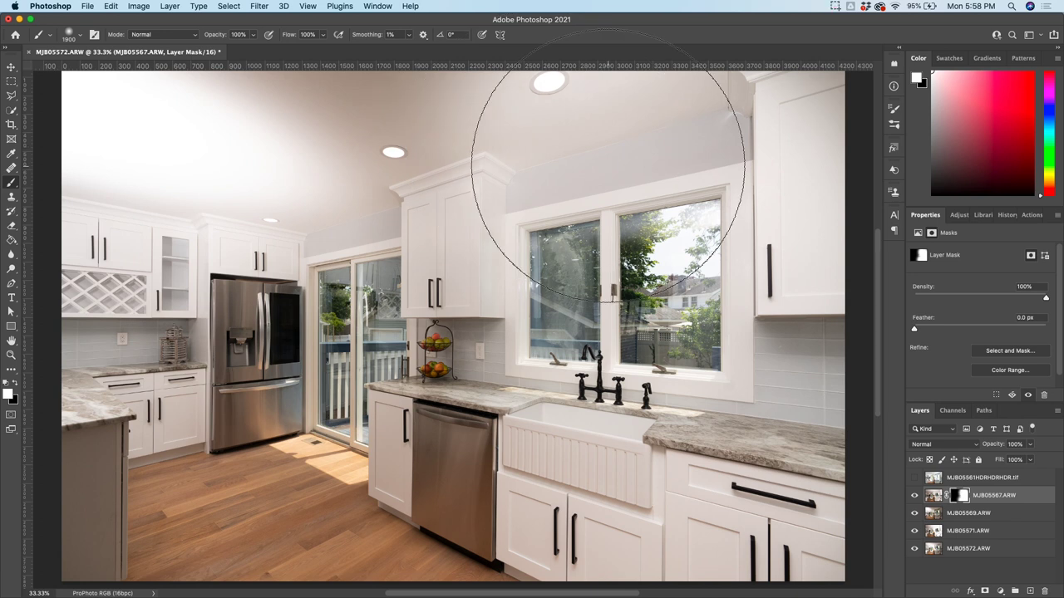
- Paint the ceiling with a 1000 px brush, zoom out, and also select MJB05569.ARW
key("bracketleft")
key("bracketleft")
key("bracketleft")
key("bracketleft")
key("bracketleft")
key("bracketleft")
key("bracketleft")
key("bracketleft")
key("bracketleft")
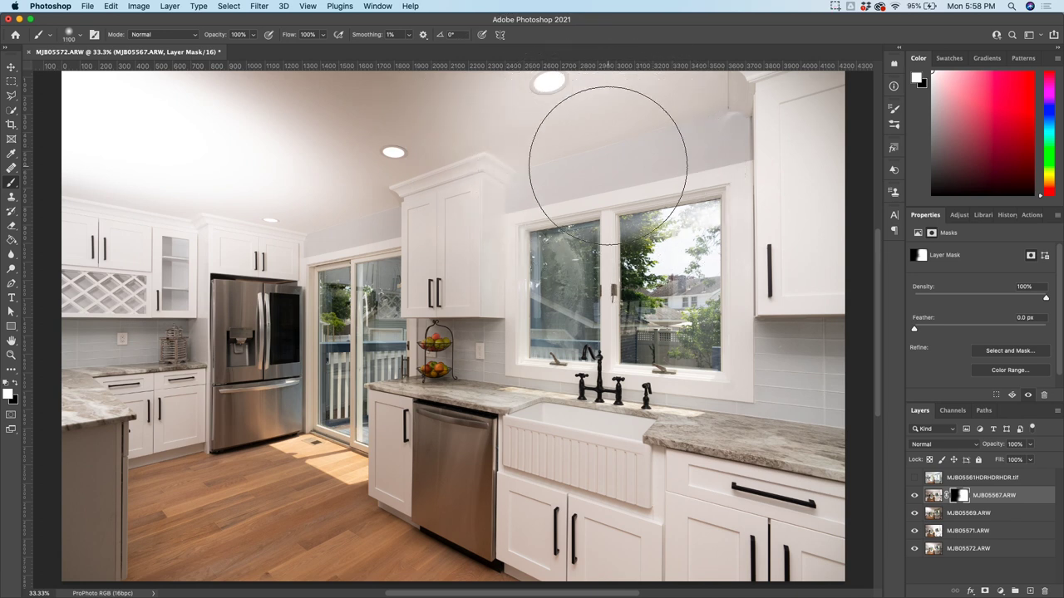
mouse_move(540, 138)
left_mouse_down()
mouse_move(463, 126)
mouse_move(446, 107)
mouse_move(364, 92)
left_mouse_up()
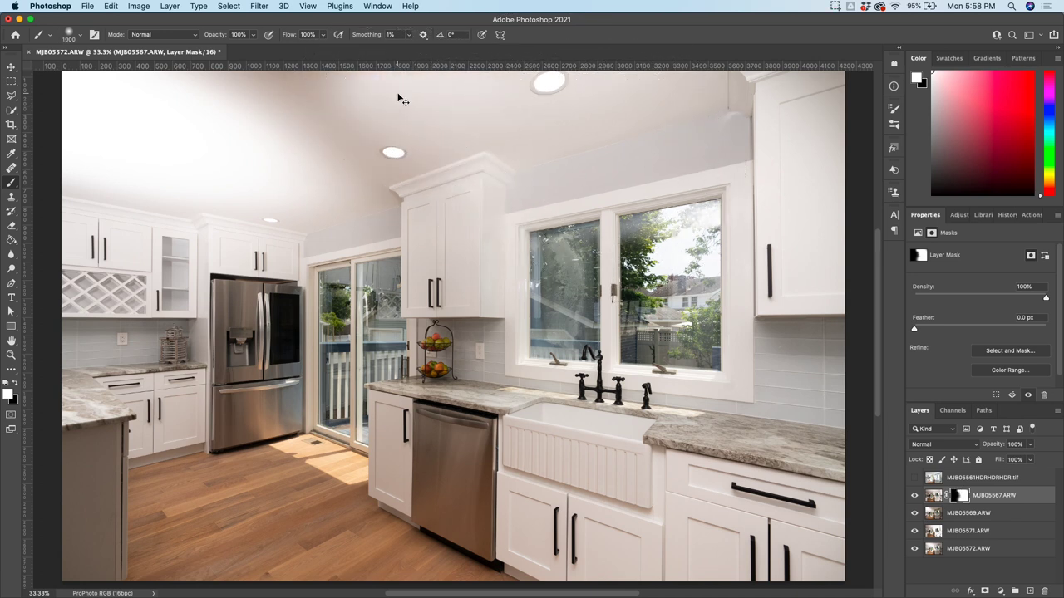
key("ctrl+minus")
key("ctrl+2")
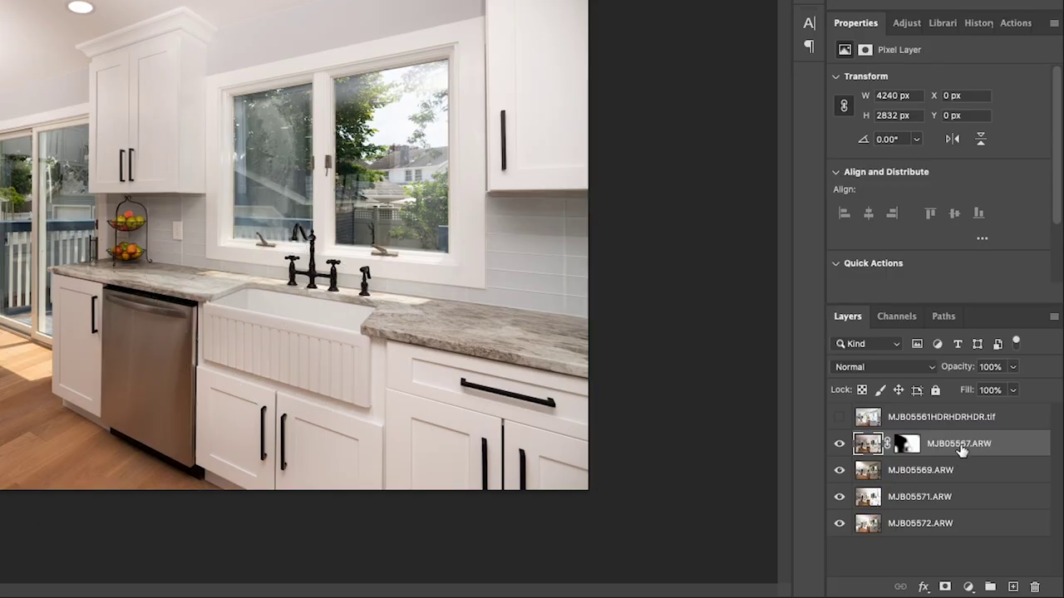
left_click(919, 471, "shift")
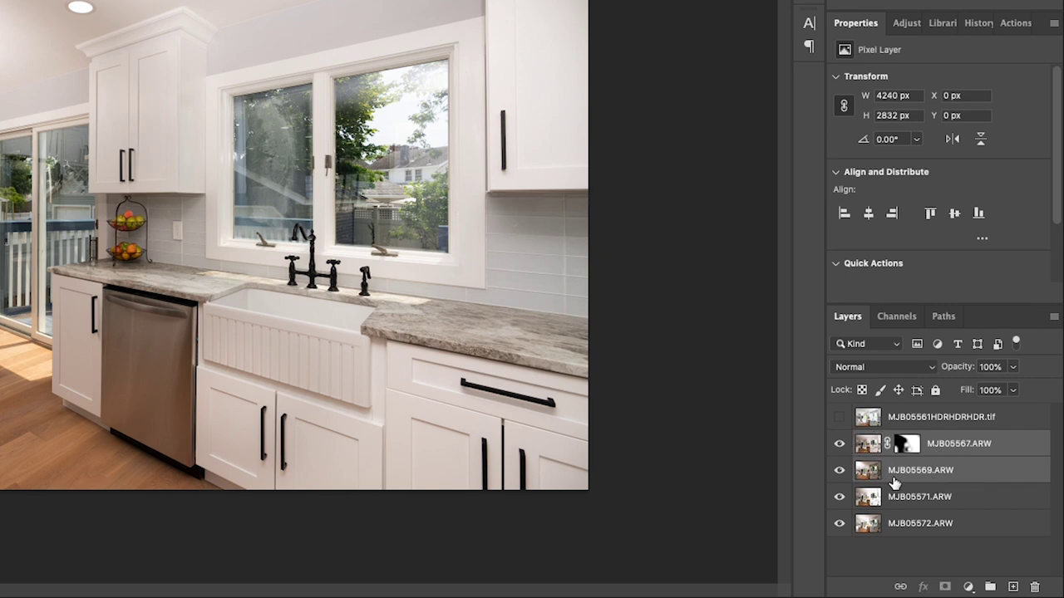
- Merge MJB05567.ARW with MJB05569.ARW, then show the HDR layer and set it to Luminosity
key("ctrl+e")
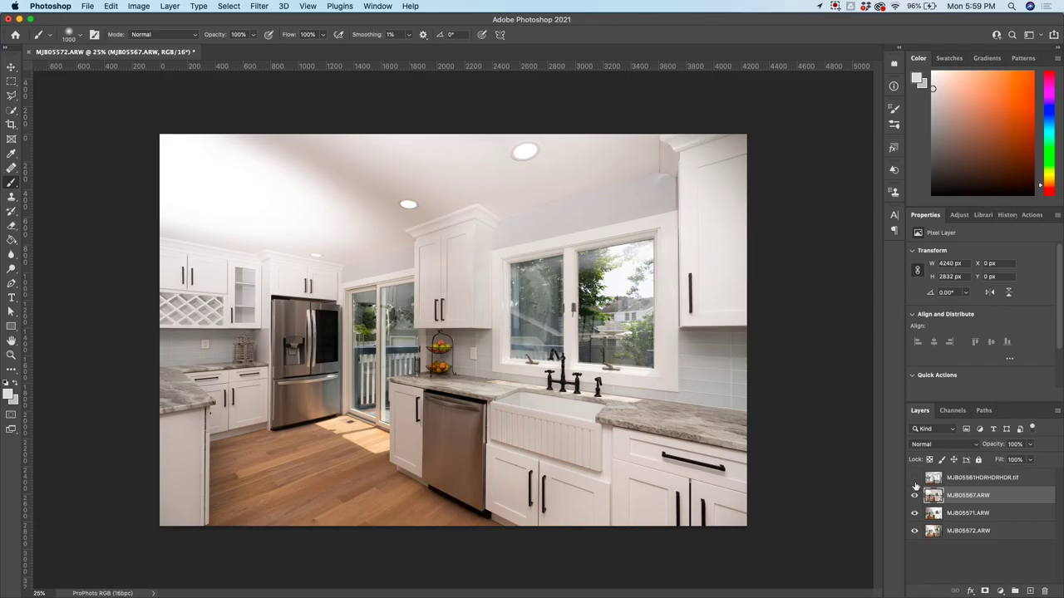
left_click(914, 479)
left_click(957, 479)
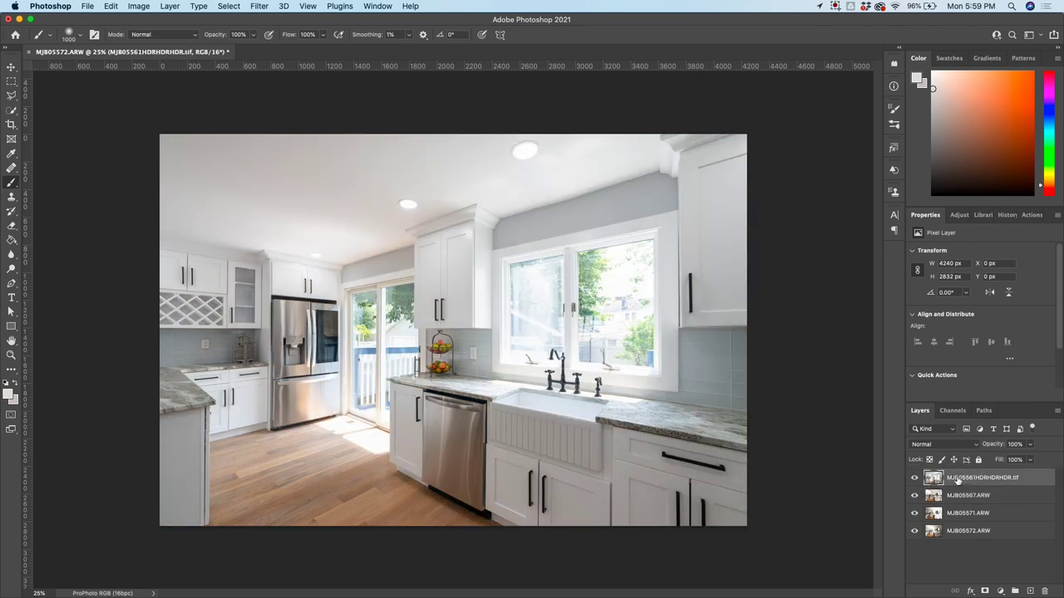
left_click(939, 445)
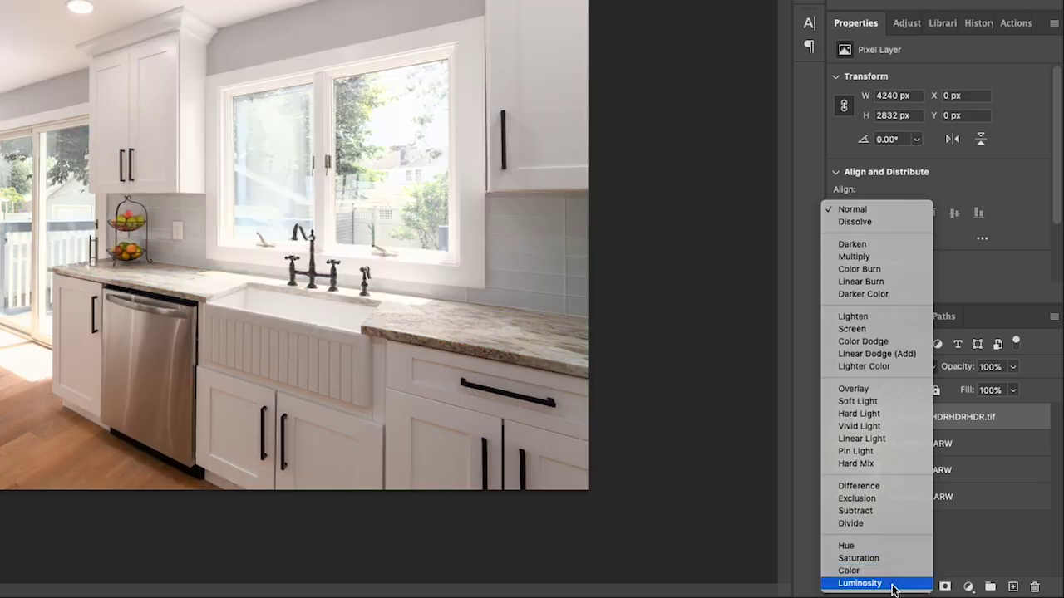
left_click(898, 582)
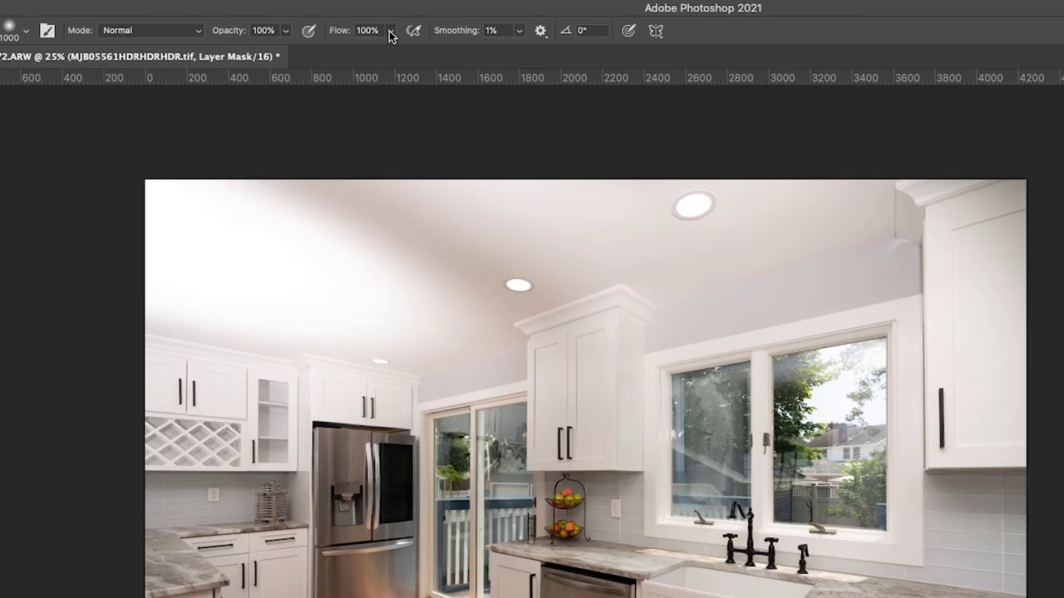
- Lower the brush flow to a few percent and enlarge the brush, then also select MJB05567.ARW
left_click(391, 33)
left_click_drag(387, 52, 318, 55)
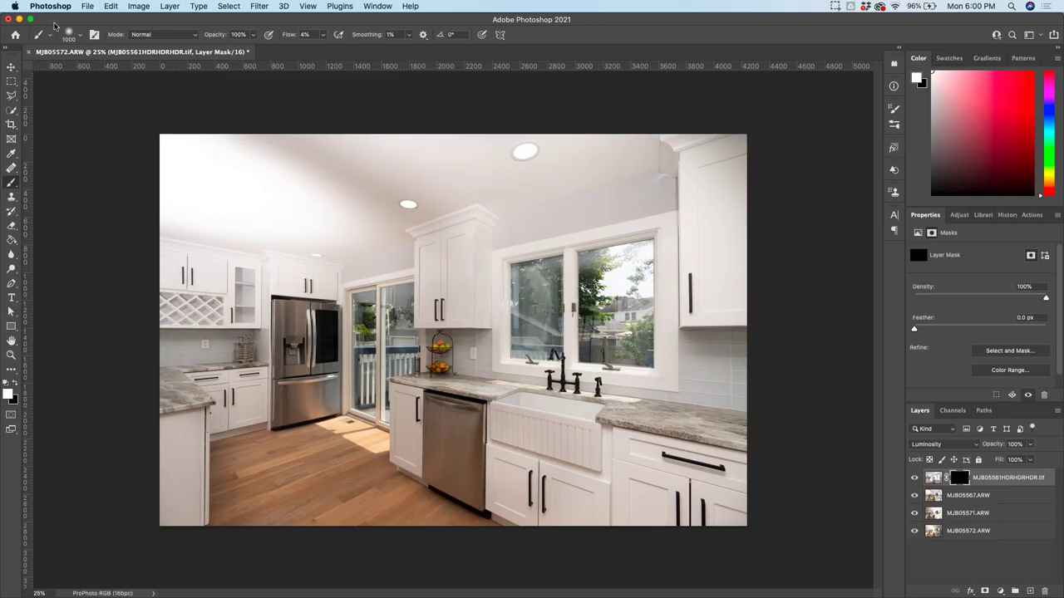
left_click(70, 35)
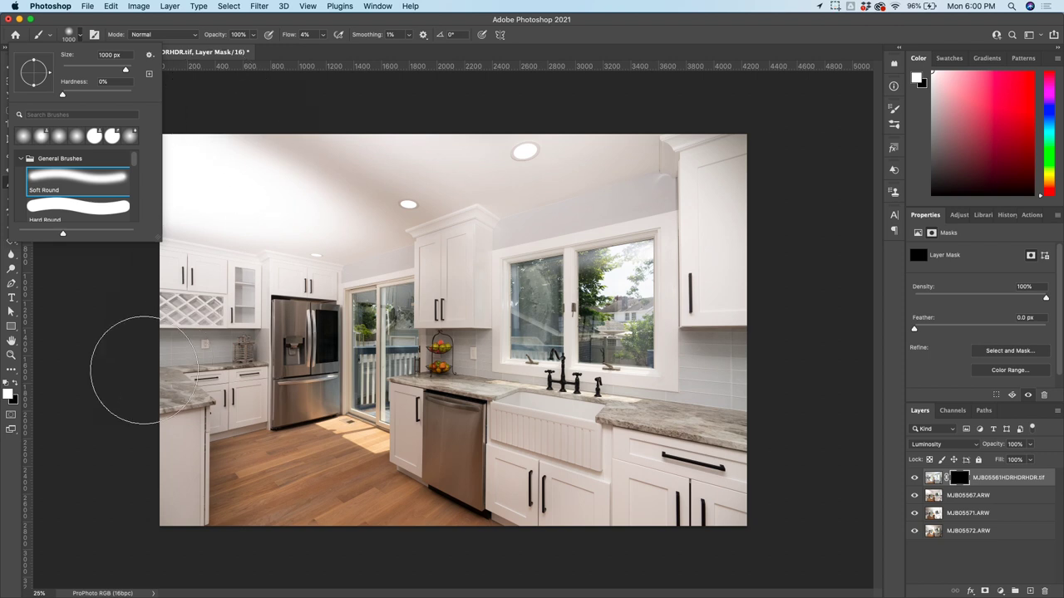
left_click(91, 393)
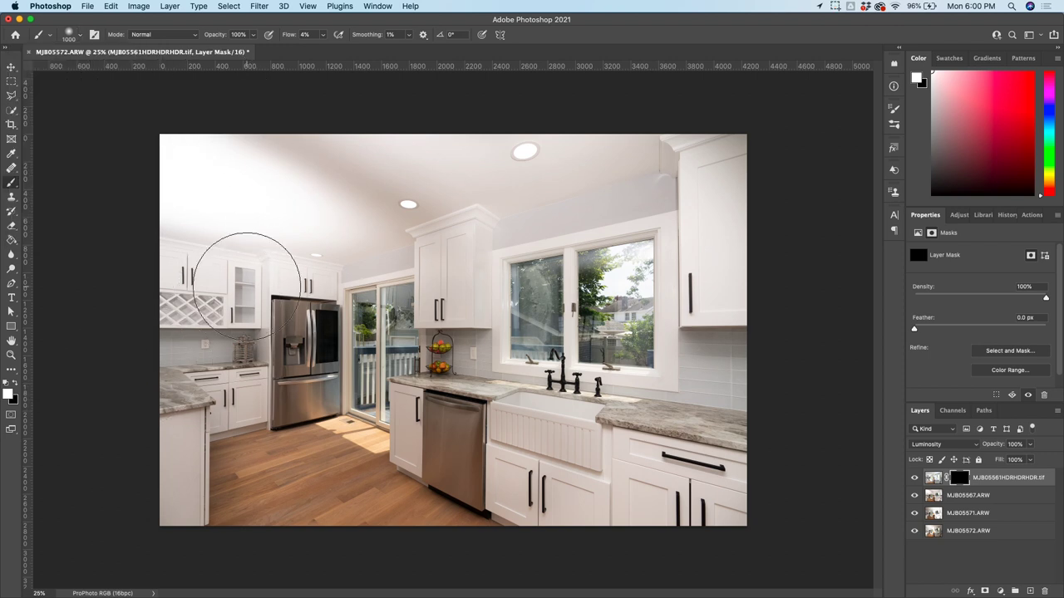
key("bracketright")
key("bracketright")
key("bracketright")
key("bracketright")
key("bracketright")
key("bracketright")
key("bracketright")
key("bracketright")
key("bracketright")
key("bracketright")
key("bracketright")
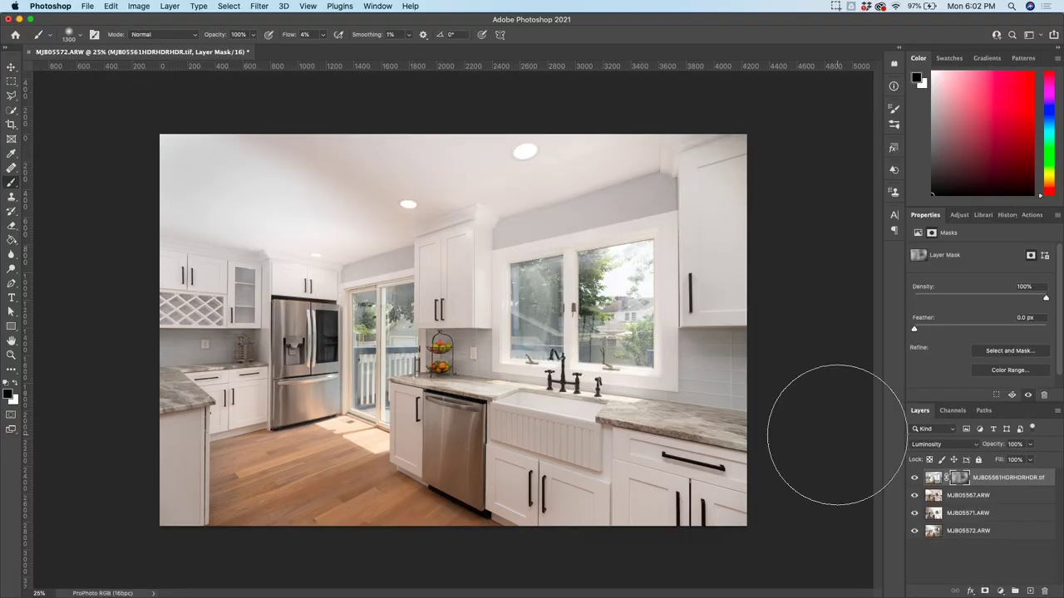
left_click(957, 496)
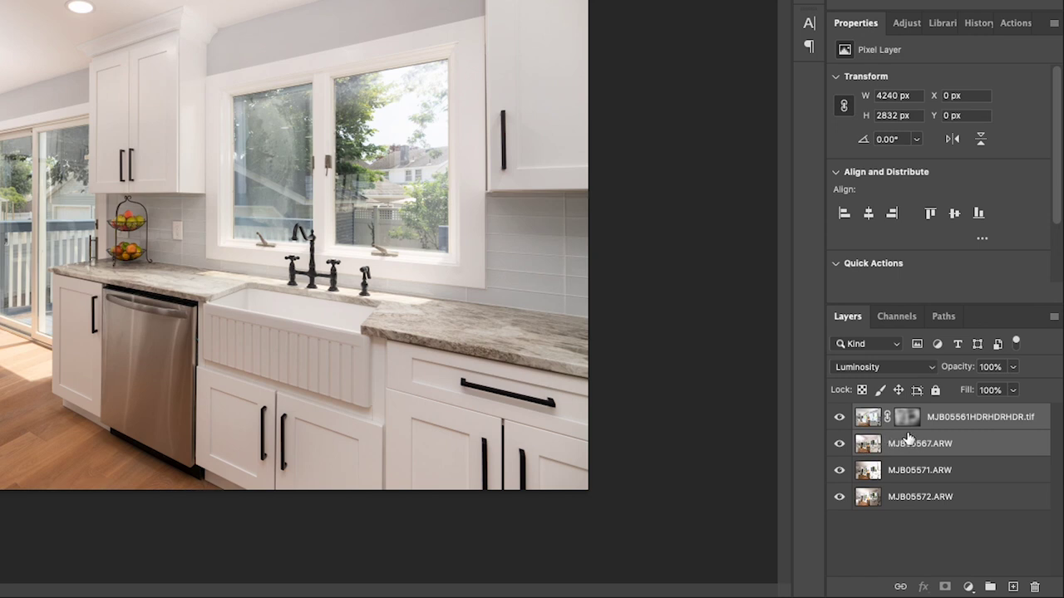
- Merge and hide the HDR layer, then black-mask MJB05571.ARW and merge it with MJB05572.ARW
key("ctrl+e")
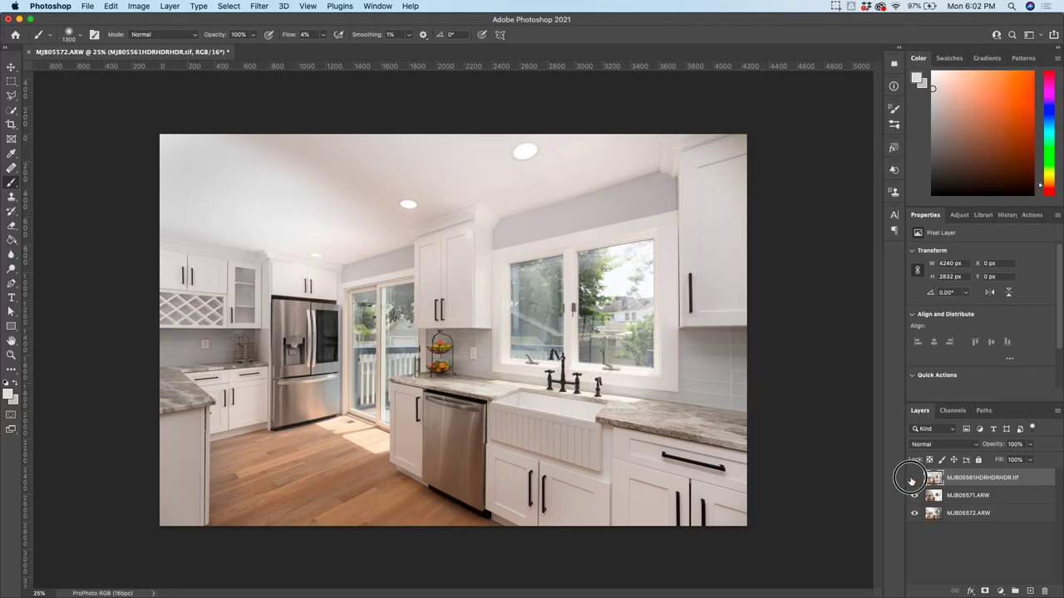
left_click(839, 417)
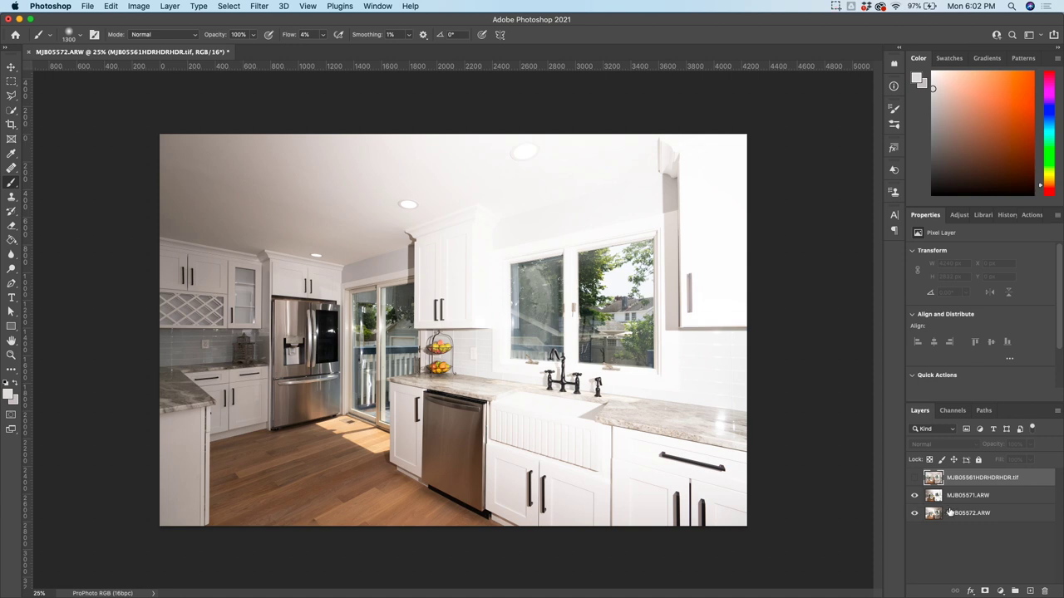
left_click(935, 515)
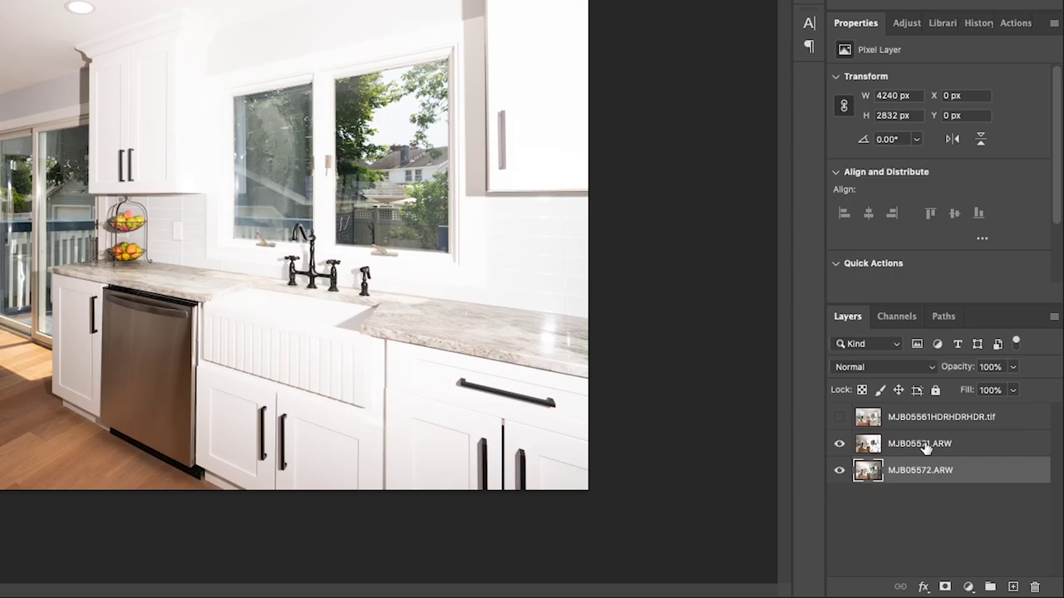
left_click(969, 497)
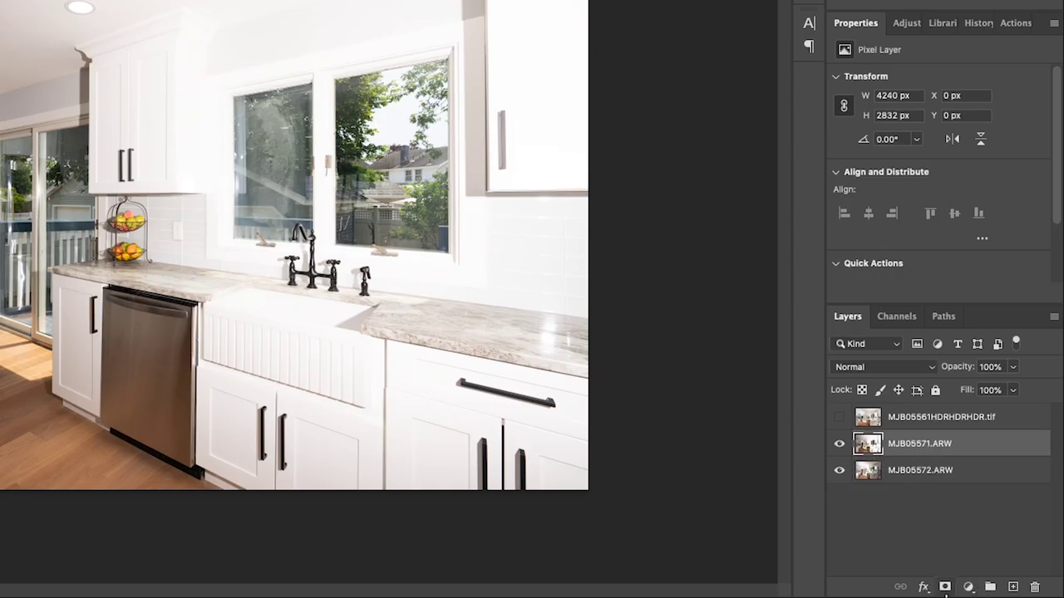
left_click(945, 589, "alt")
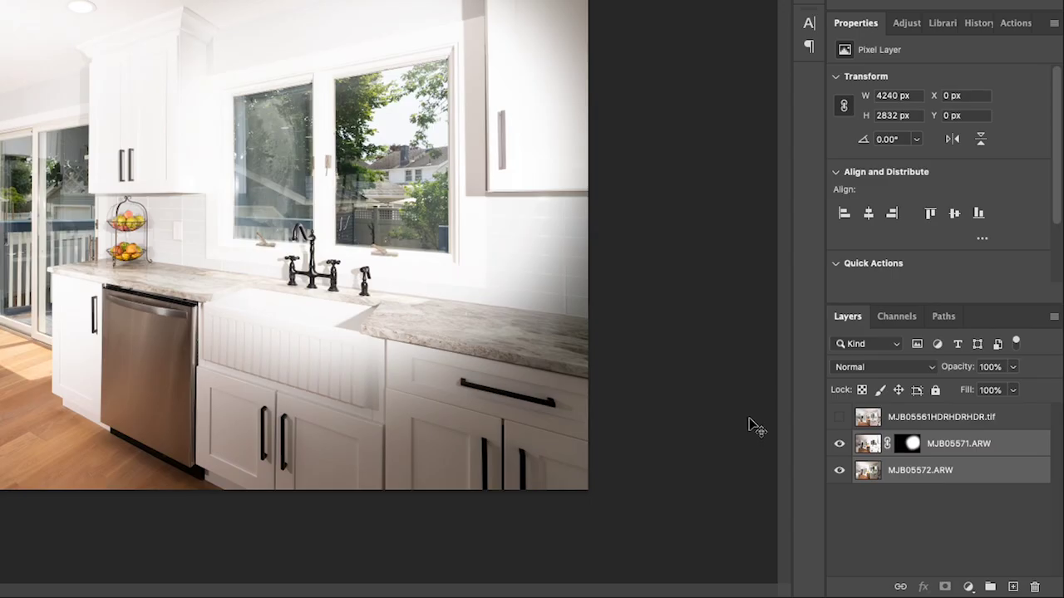
key("ctrl+e")
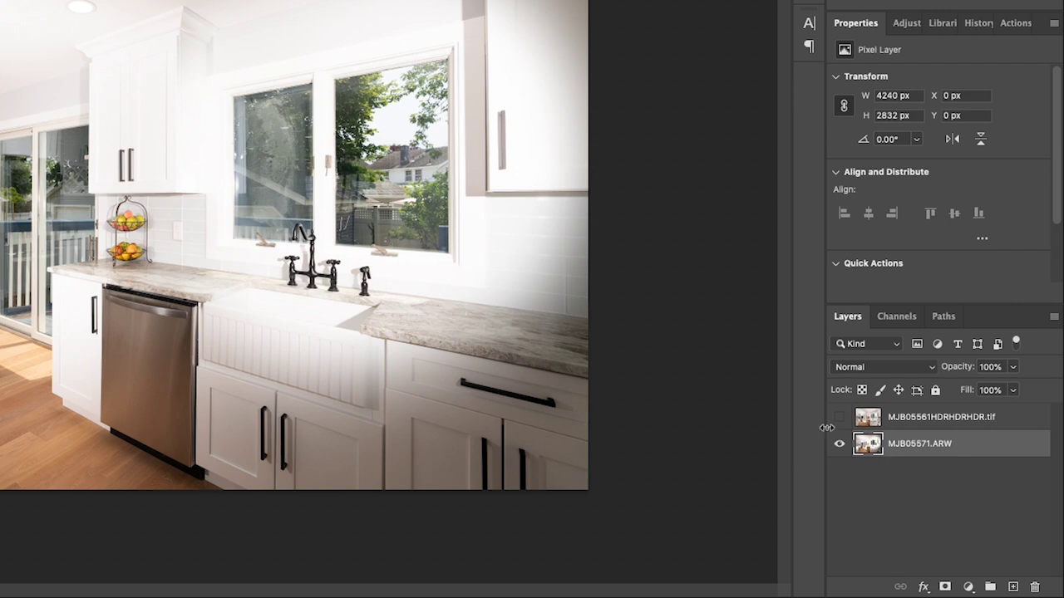
- Show the HDR layer and place MJB05571.ARW above it in Darken mode with a black mask
left_click(838, 418)
left_click_drag(891, 447, 868, 422)
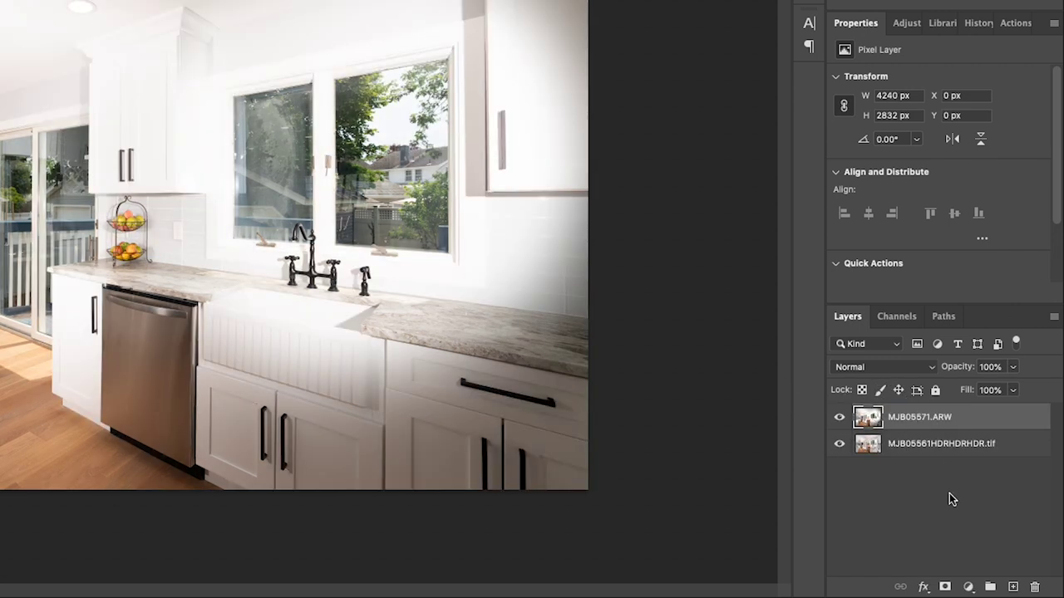
left_click(910, 367)
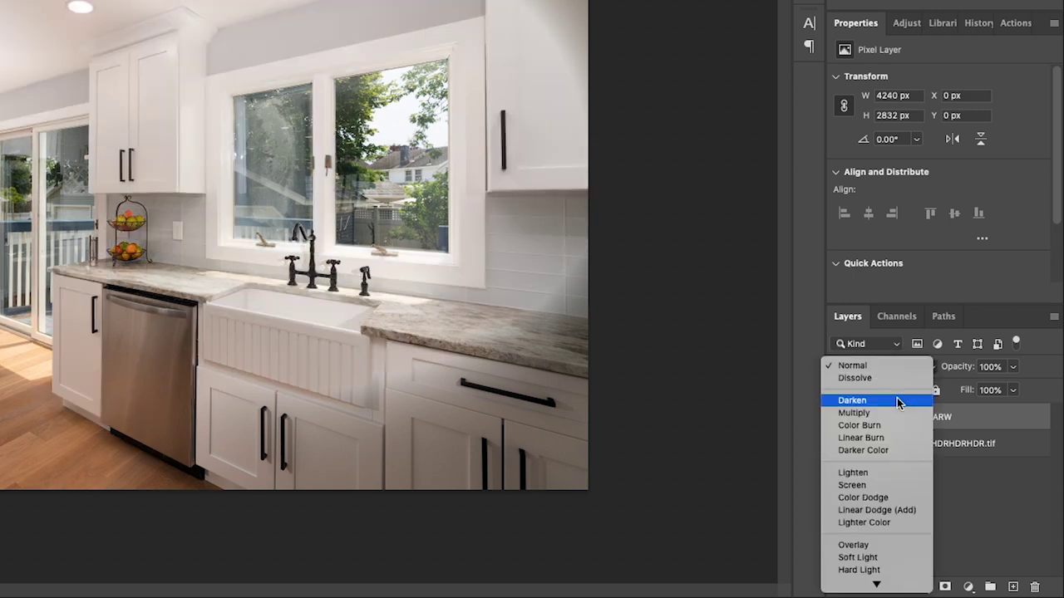
left_click(897, 402)
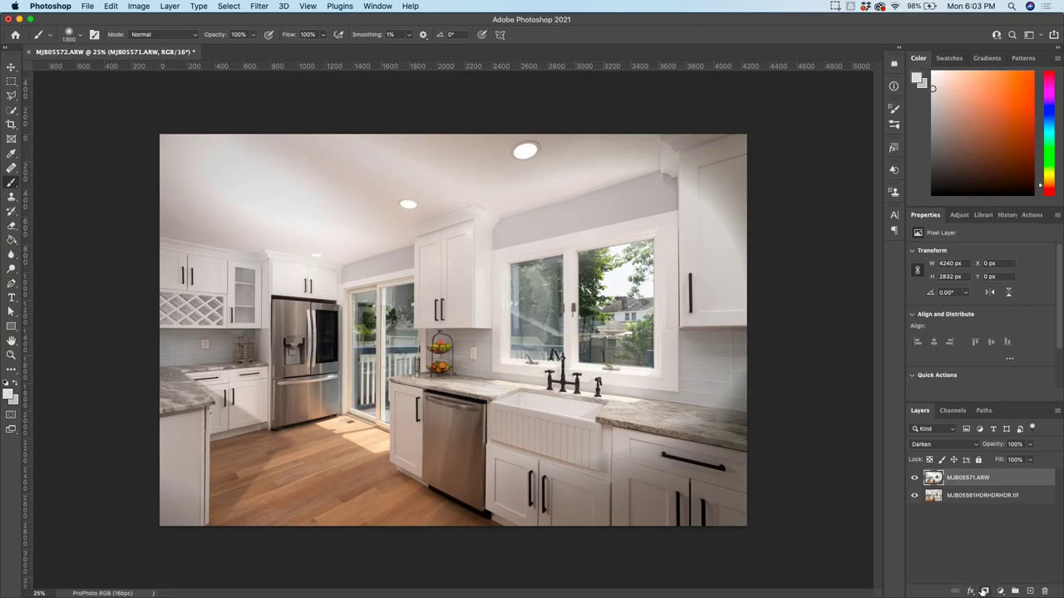
left_click(984, 591, "alt")
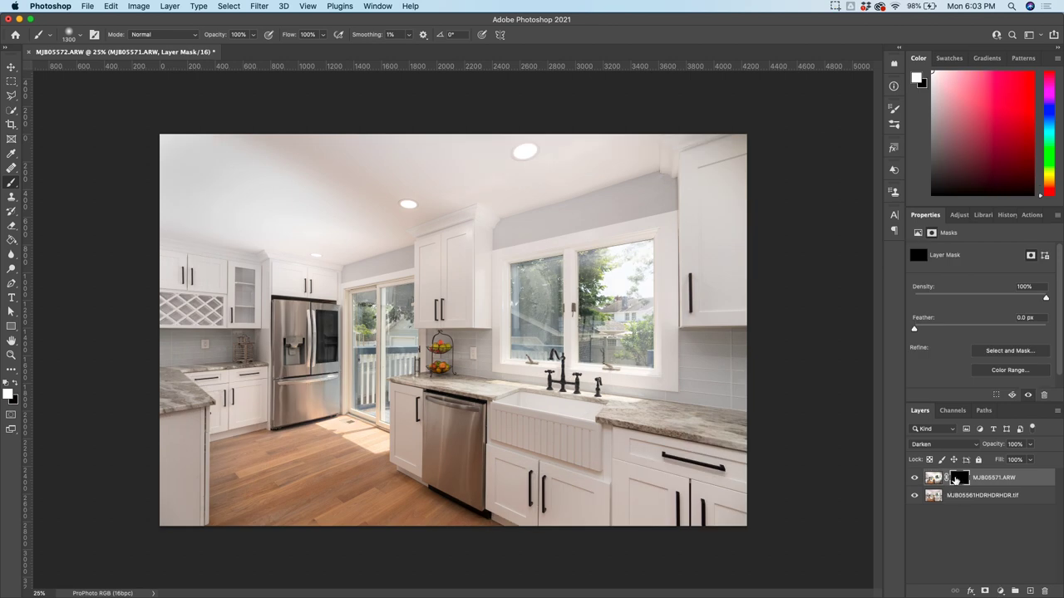
- Paint the darker exposure over the window trees at 900 px and sliding door at 400 px, then merge
key("bracketleft")
key("bracketleft")
key("bracketleft")
key("bracketleft")
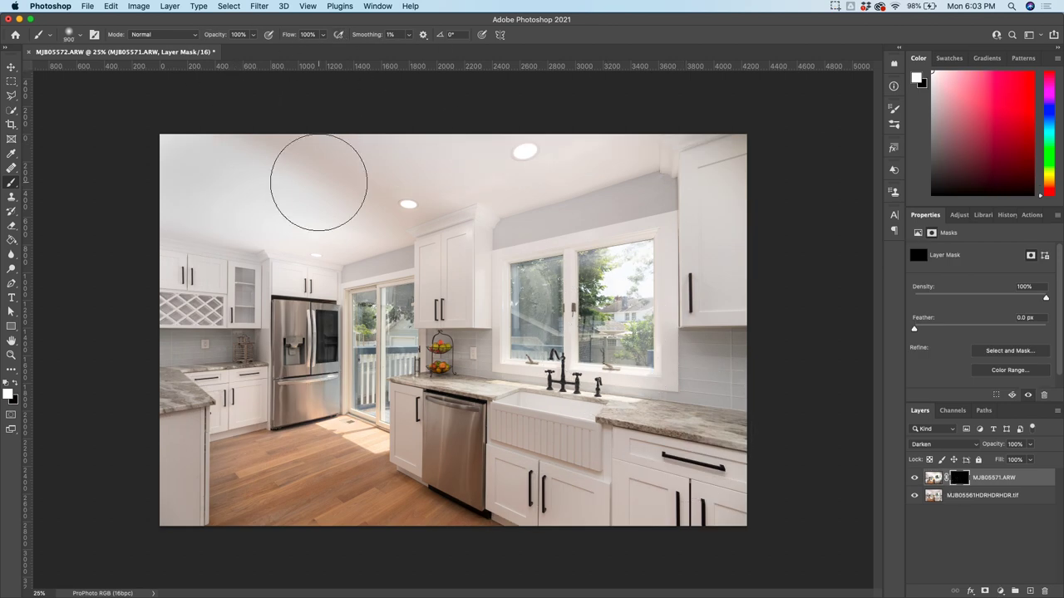
mouse_move(606, 261)
left_mouse_down()
mouse_move(613, 346)
mouse_move(648, 340)
mouse_move(624, 250)
mouse_move(625, 282)
mouse_move(533, 291)
mouse_move(544, 332)
mouse_move(549, 272)
mouse_move(522, 306)
mouse_move(530, 273)
mouse_move(650, 233)
mouse_move(653, 309)
mouse_move(585, 340)
mouse_move(506, 335)
mouse_move(589, 329)
mouse_move(619, 340)
mouse_move(547, 330)
mouse_move(348, 352)
mouse_move(358, 316)
mouse_move(365, 385)
mouse_move(378, 314)
left_mouse_up()
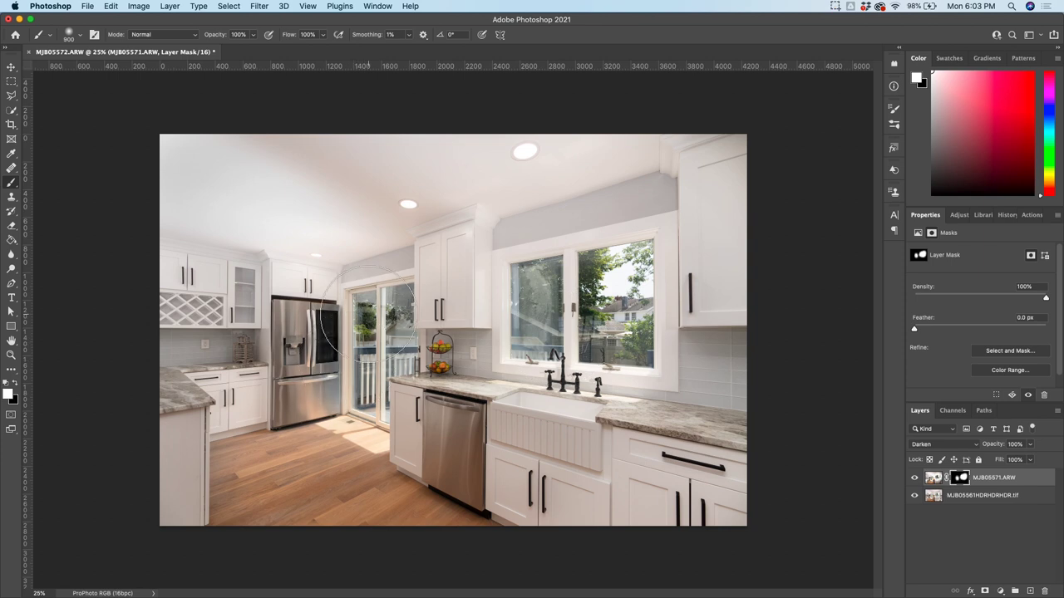
key("bracketleft")
key("bracketleft")
key("bracketleft")
key("bracketleft")
key("bracketleft")
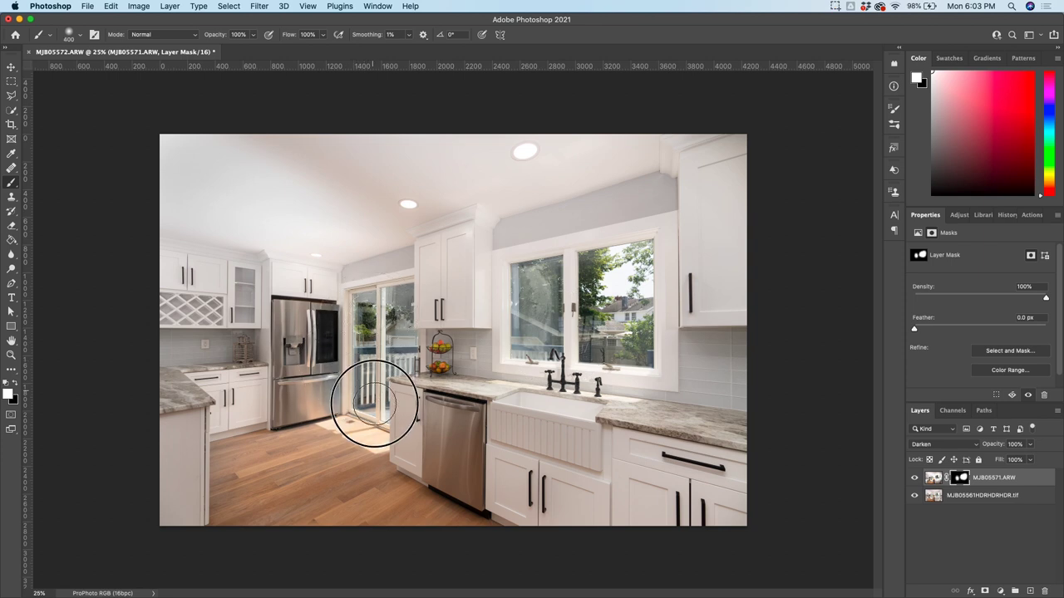
mouse_move(374, 405)
left_mouse_down()
mouse_move(398, 296)
mouse_move(401, 366)
mouse_move(358, 350)
mouse_move(366, 281)
left_mouse_up()
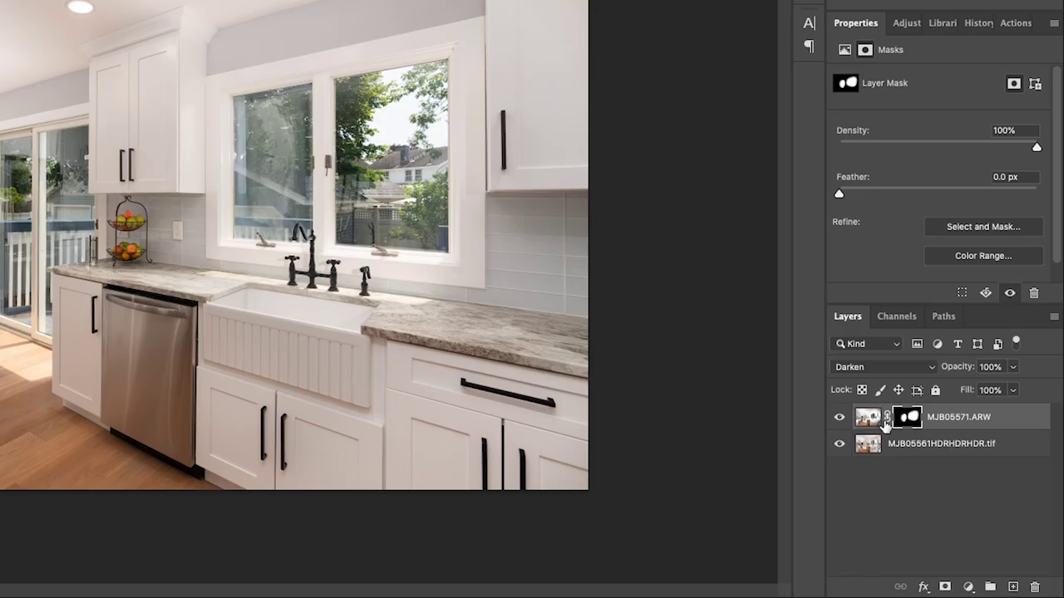
key("super+e")
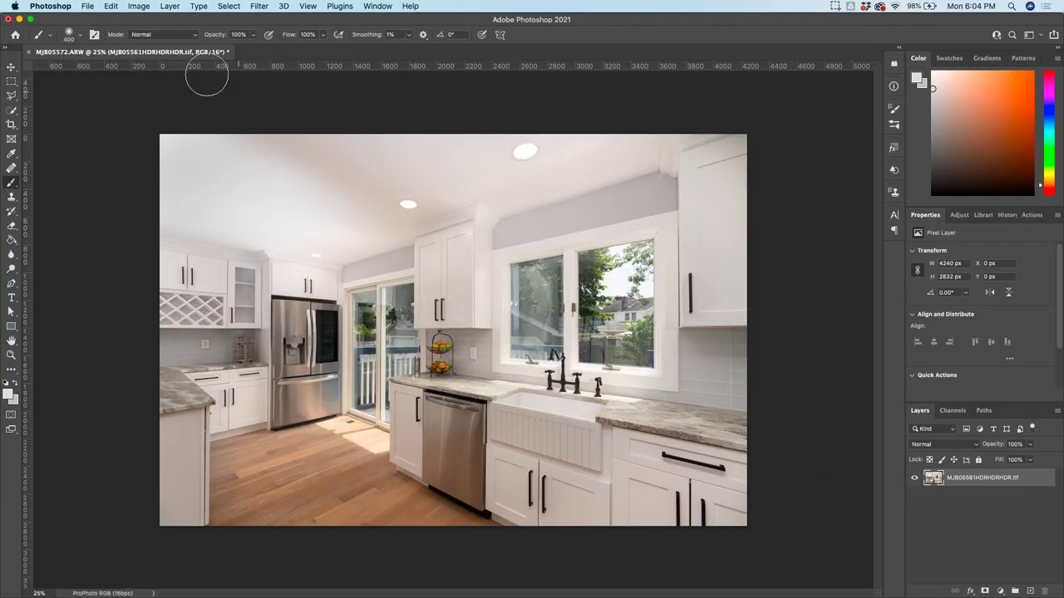
- Open Replace Color and sample the warm ceiling tone
left_click(138, 5)
mouse_move(155, 36)
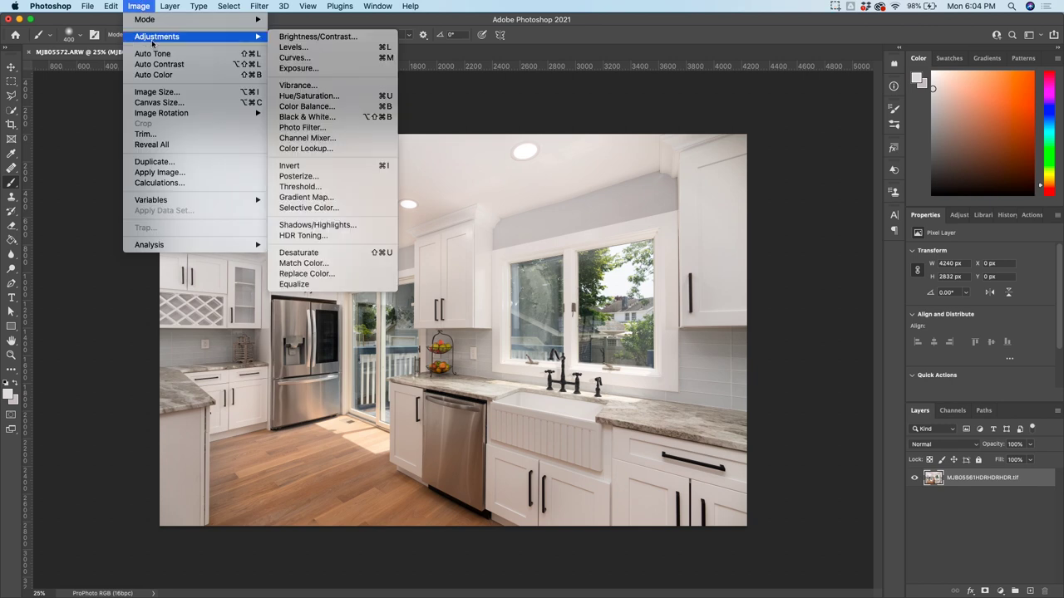
left_click(339, 272)
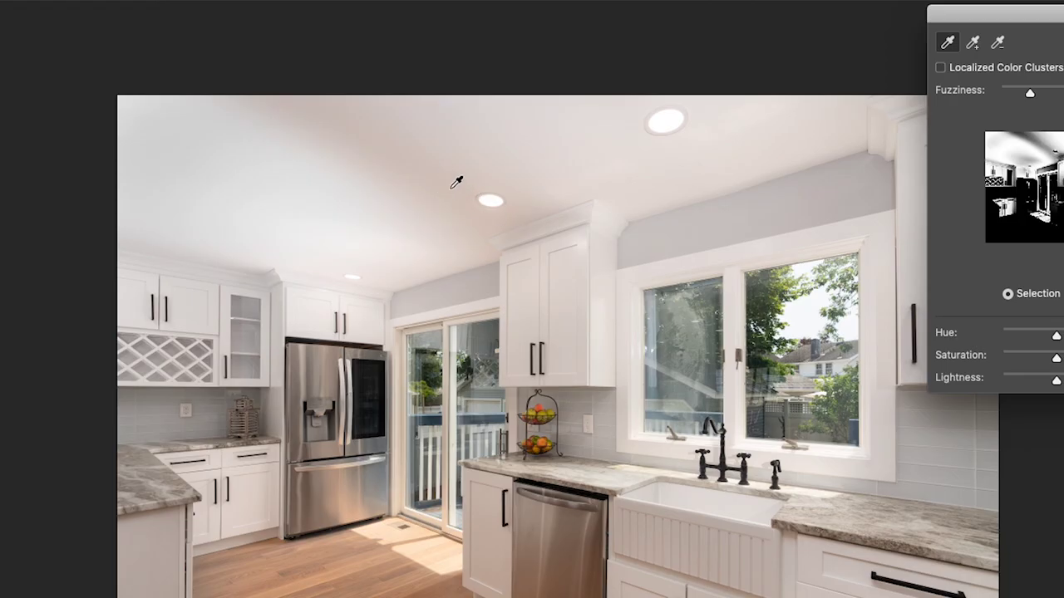
left_click(454, 189)
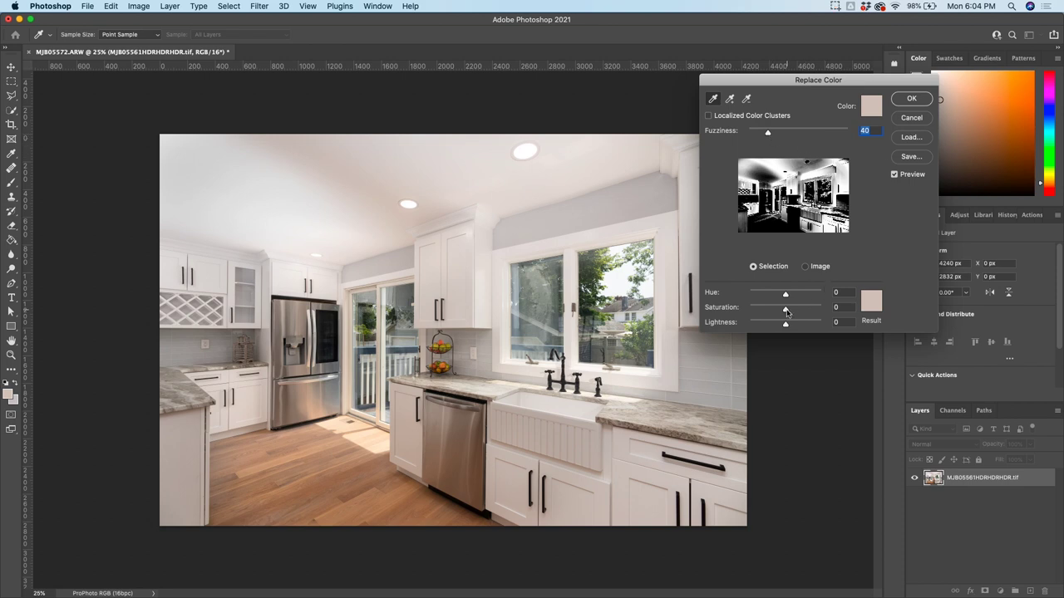
- Set Saturation −62 and Lightness +13, compare against the original, and apply
left_click_drag(787, 311, 763, 312)
left_click(894, 175)
left_click(894, 175)
left_click(895, 175)
left_click(895, 176)
left_click(895, 175)
left_click(895, 175)
left_click(895, 176)
left_click(895, 175)
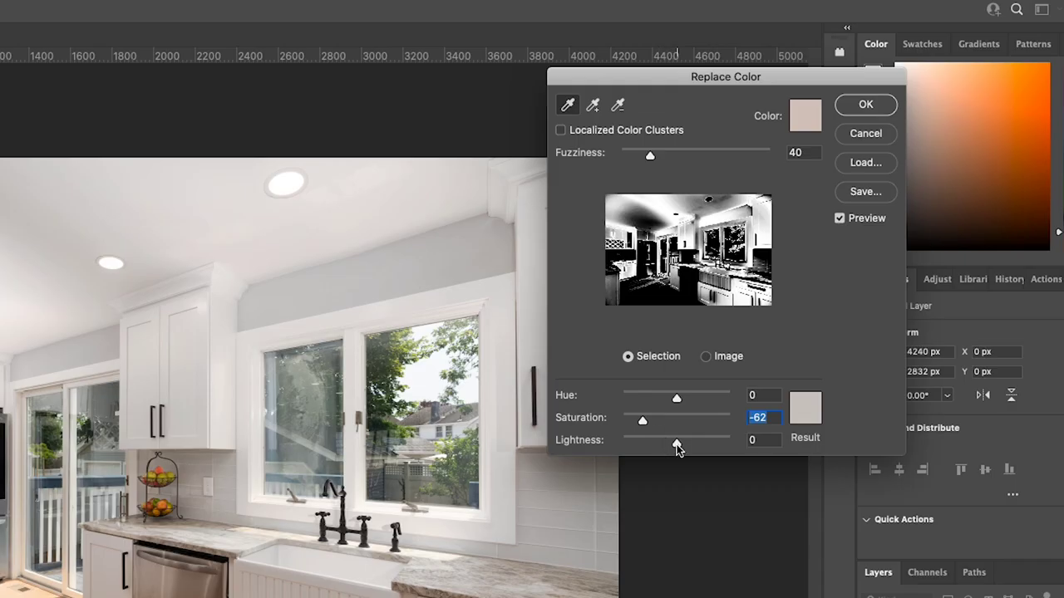
left_click_drag(678, 449, 684, 446)
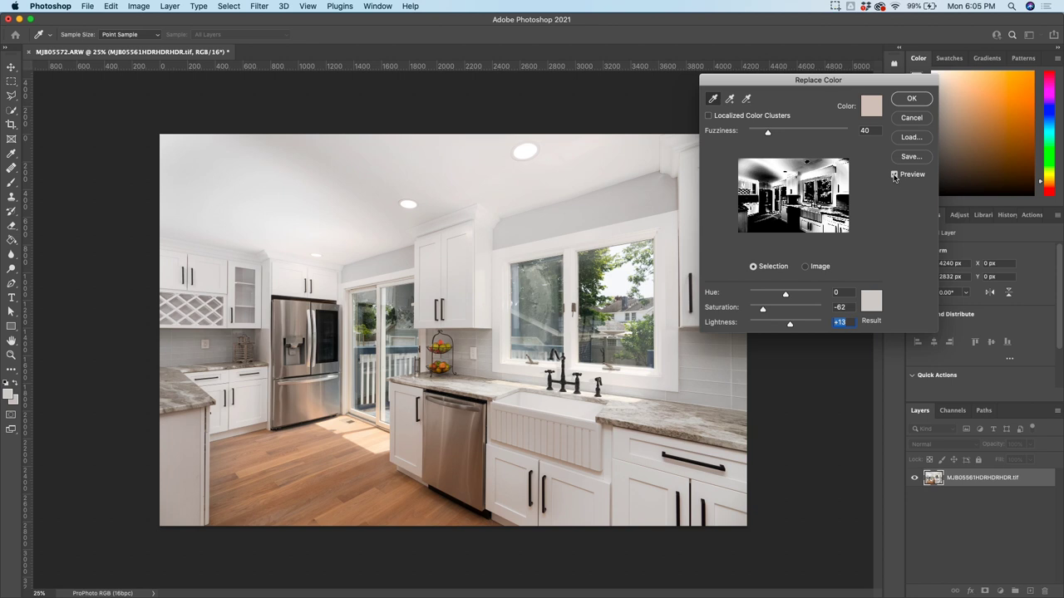
key("Return")
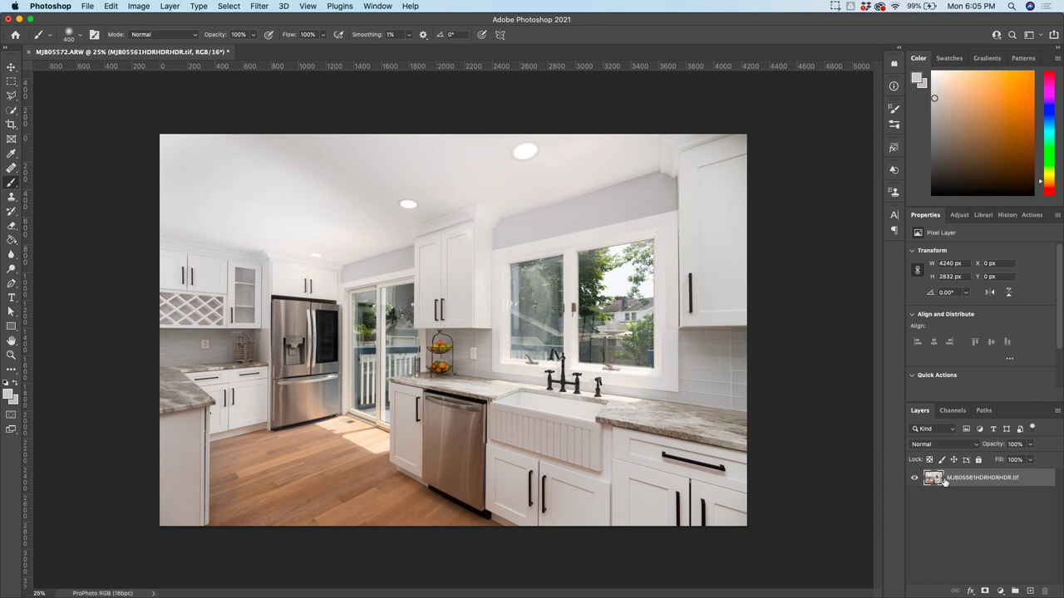
- Save the kitchen edit, then set Clarity +14, Exposure +0.10 and Shadows -7
key("super+s")
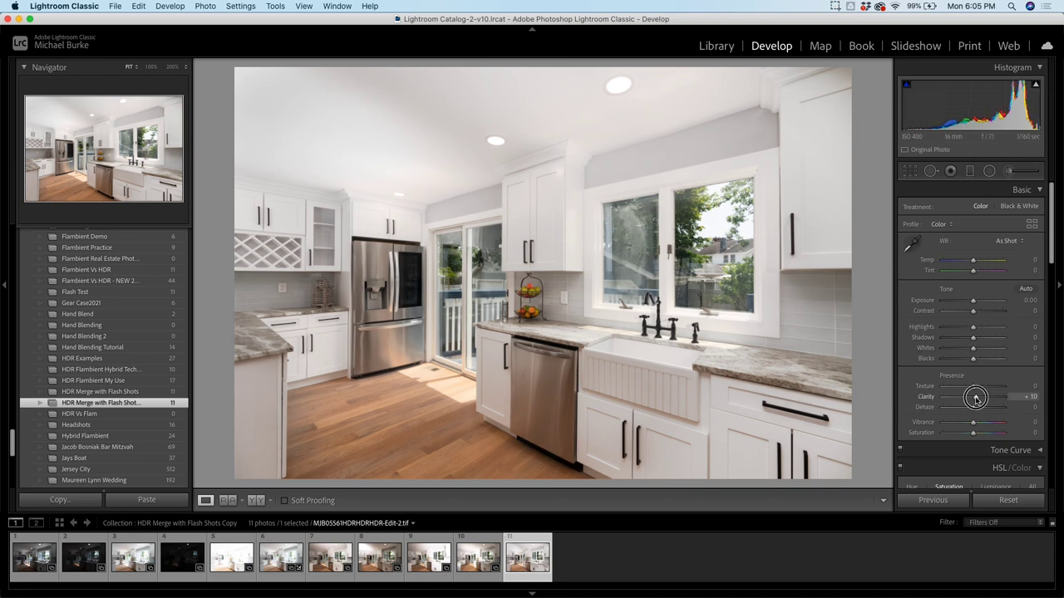
left_click_drag(976, 398, 978, 399)
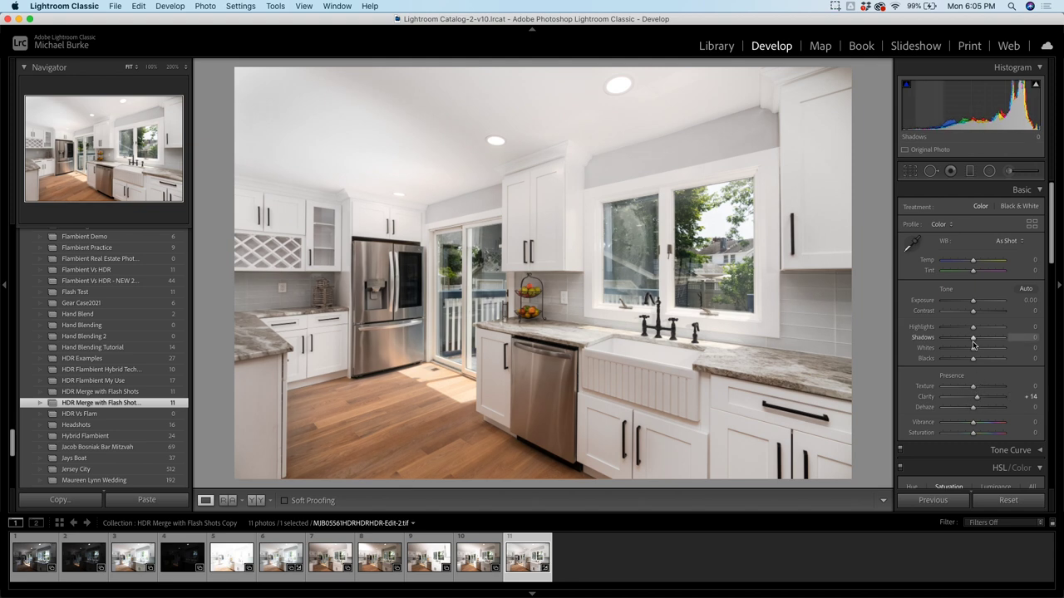
left_click_drag(974, 328, 976, 301)
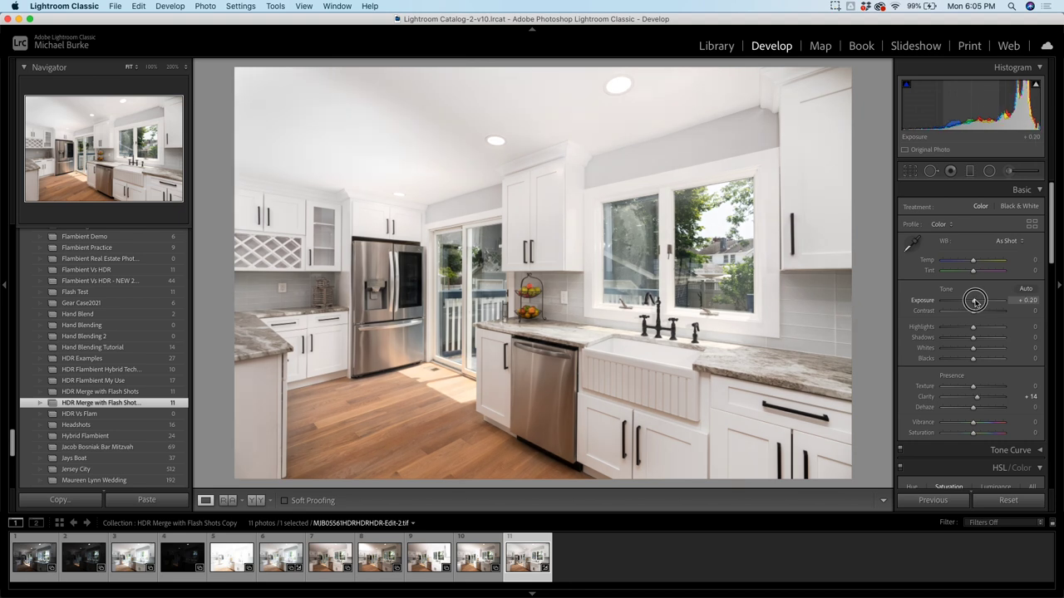
left_click_drag(976, 302, 971, 337)
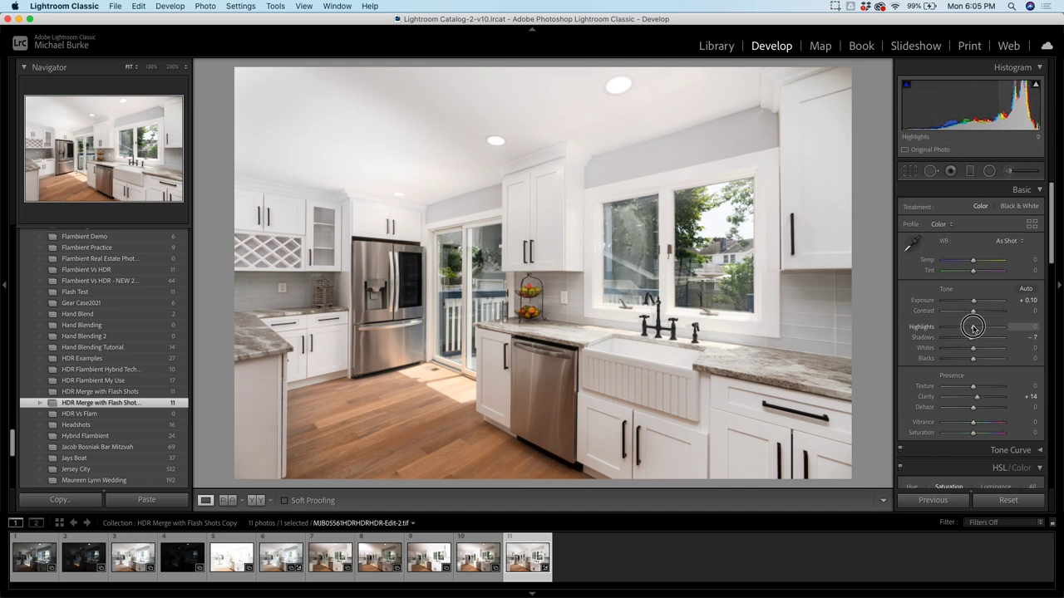
- Set sharpening Amount to 70 and toggle the Before view to compare with the original
scroll(989, 420, "down", 4)
scroll(991, 425, "down", 3)
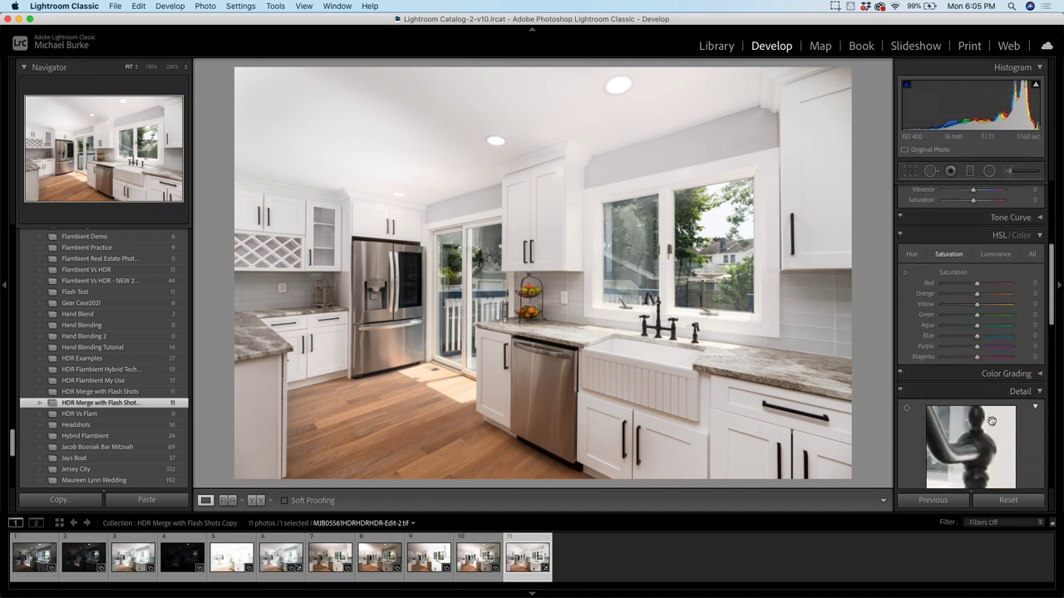
scroll(993, 428, "down", 2)
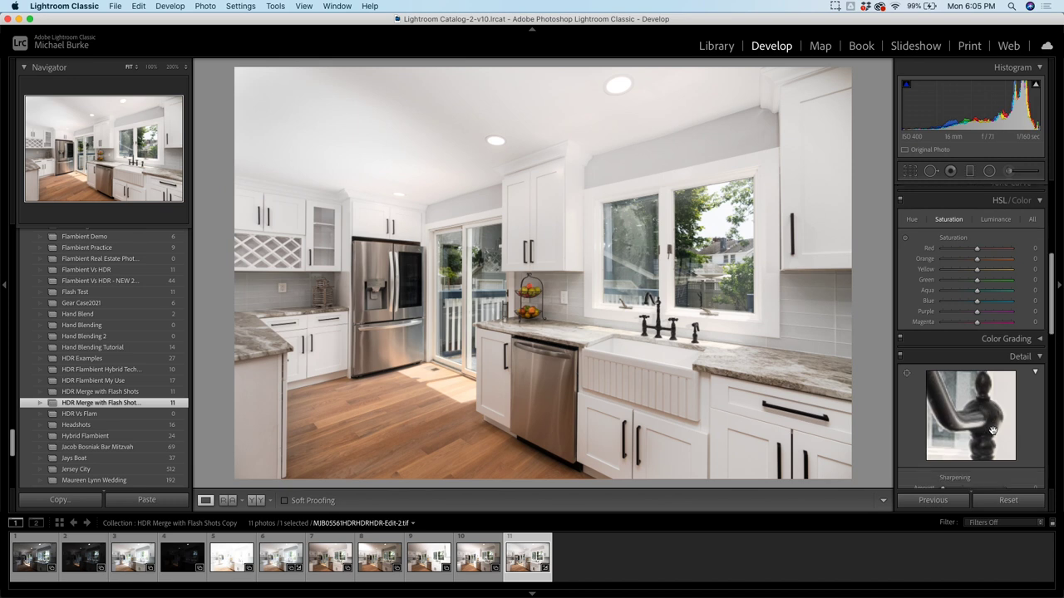
left_click_drag(959, 448, 969, 447)
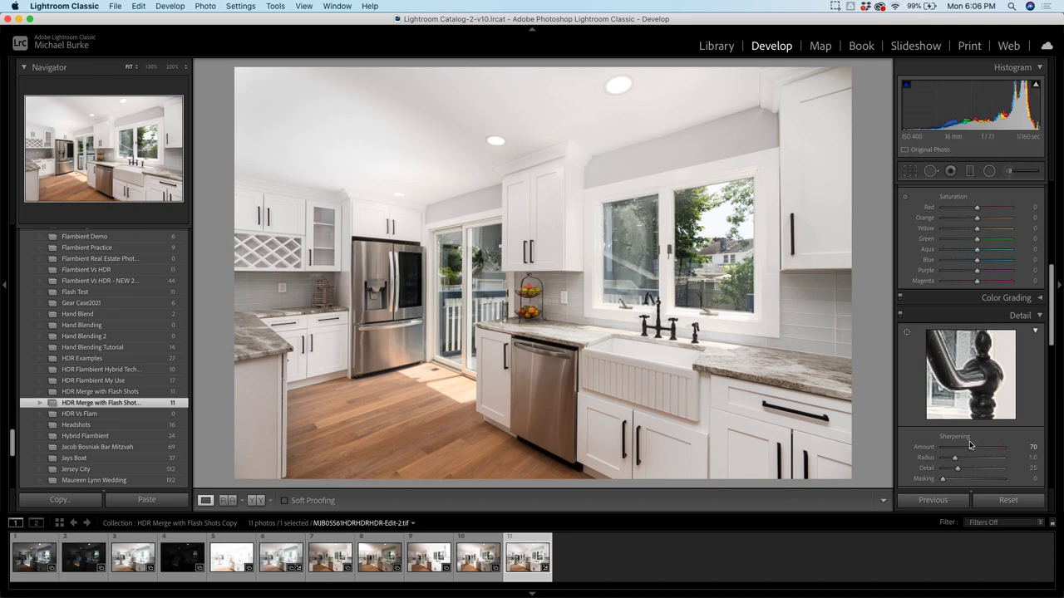
key("backslash")
key("backslash")
key("backslash")
key("backslash")
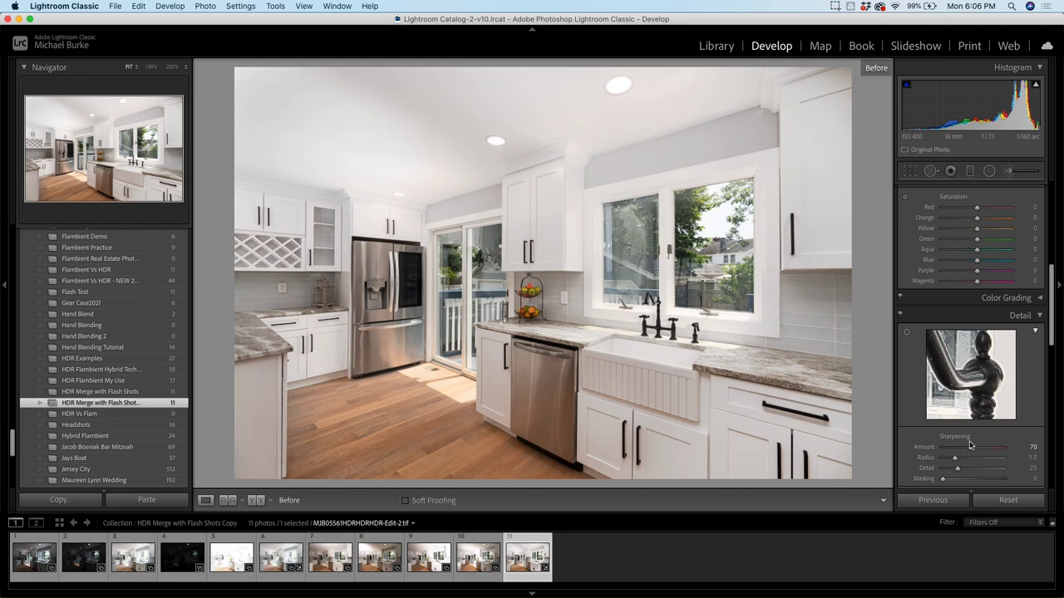
key("backslash")
key("backslash")
key("backslash")
key("backslash")
key("backslash")
key("backslash")
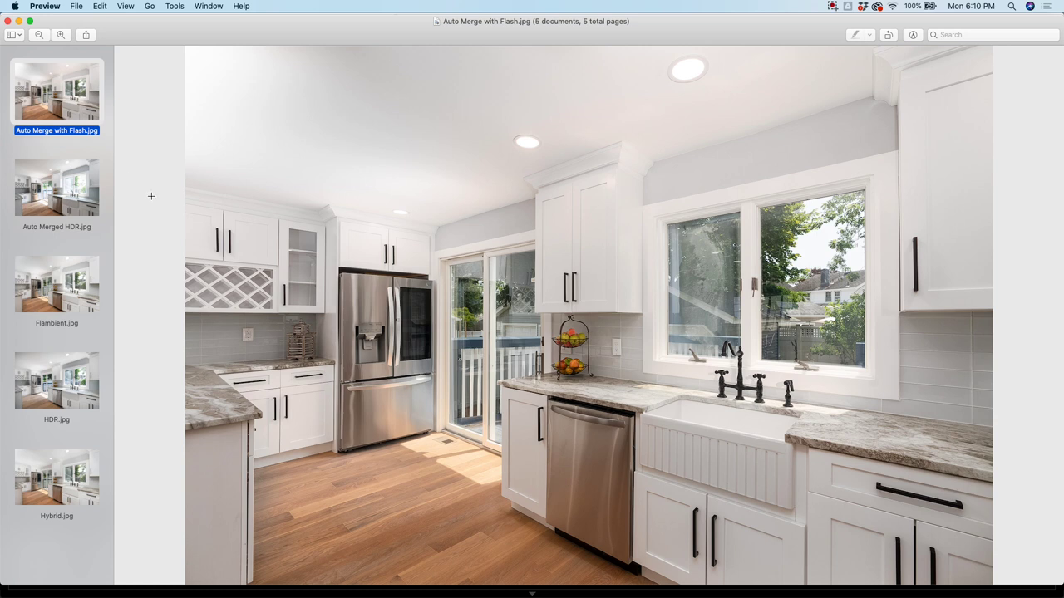
- Flip twice between Auto Merged HDR.jpg and Auto Merge with Flash.jpg, then show Hybrid.jpg
left_click(56, 207)
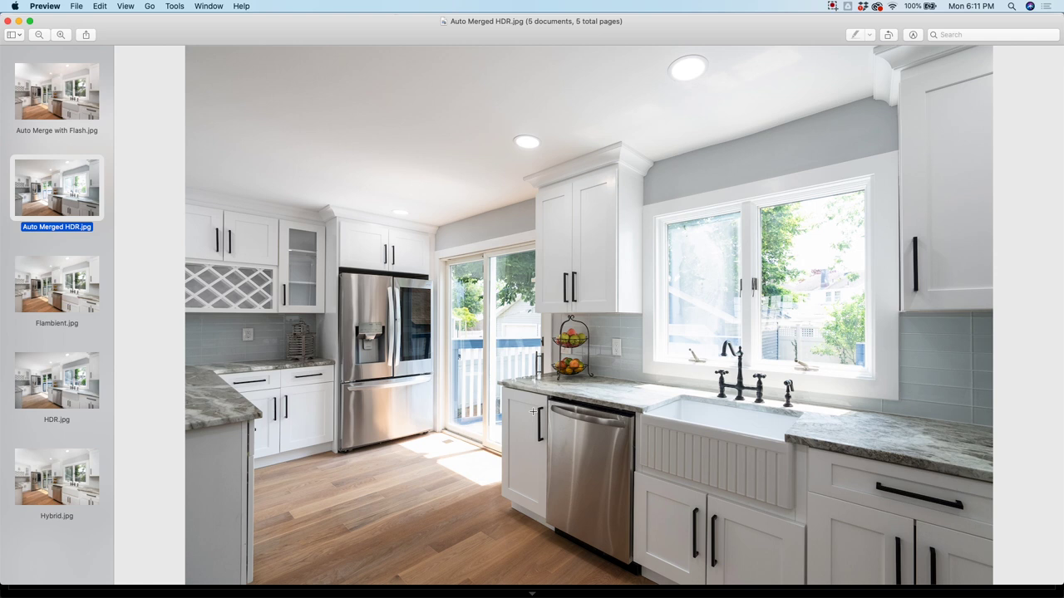
left_click(42, 108)
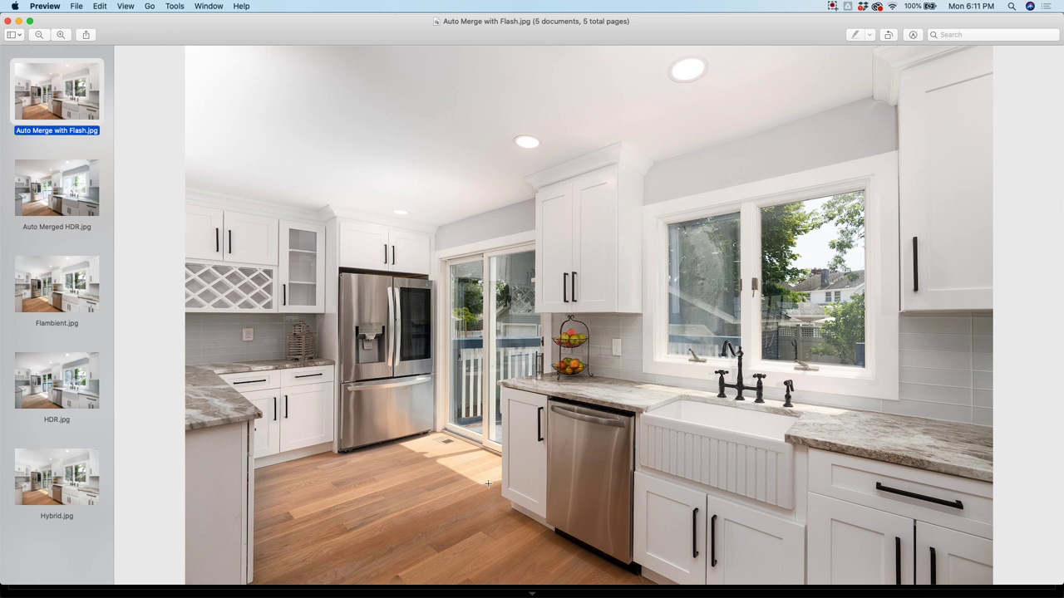
left_click(76, 204)
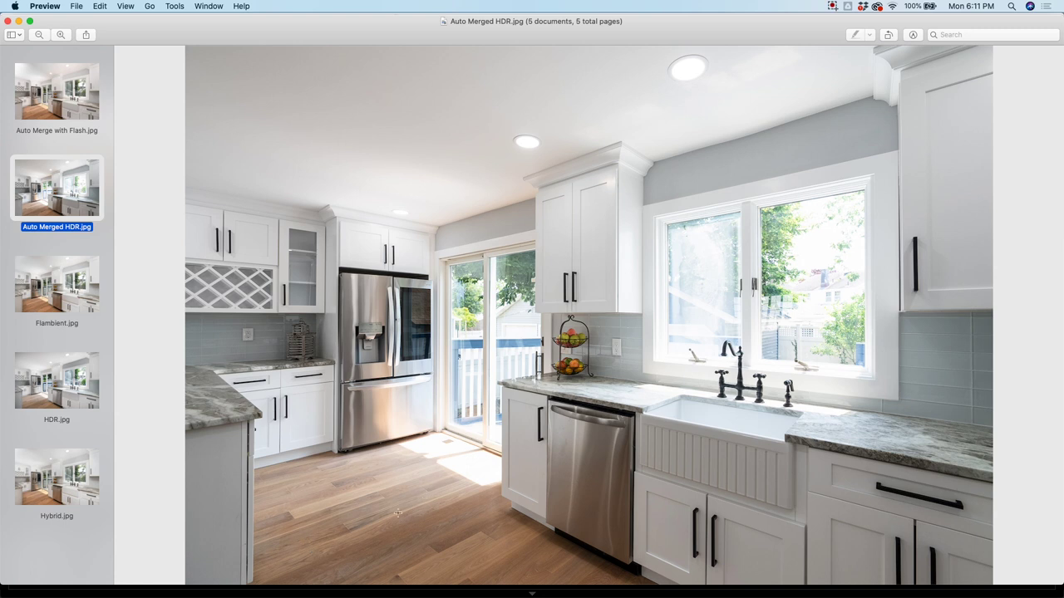
left_click(45, 104)
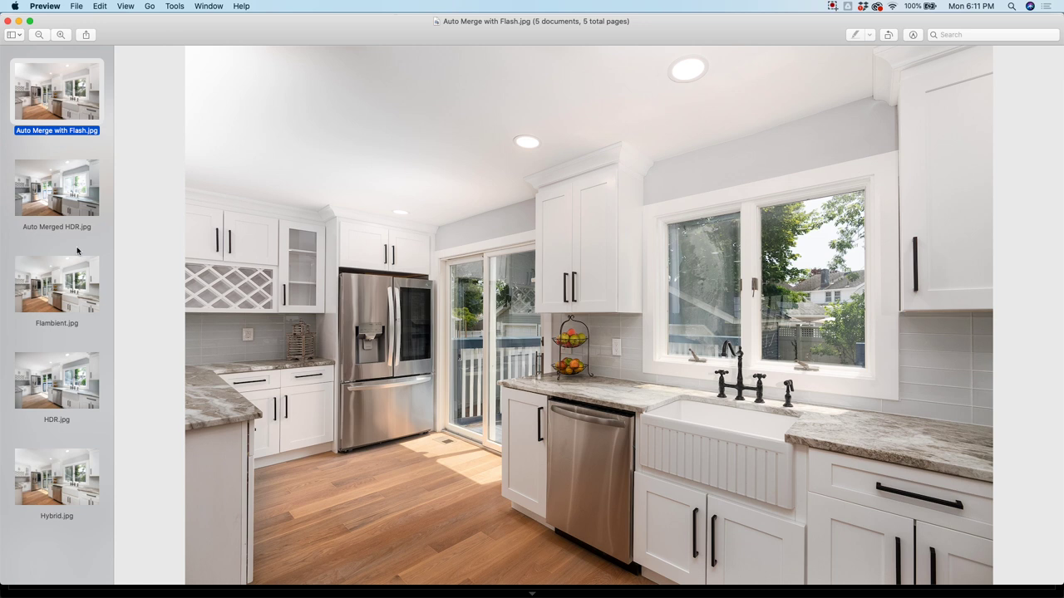
left_click(51, 491)
- Move Hybrid.jpg to second in the sidebar and alternate it with Auto Merge with Flash.jpg, ending on Hybrid
left_click_drag(51, 490, 51, 163)
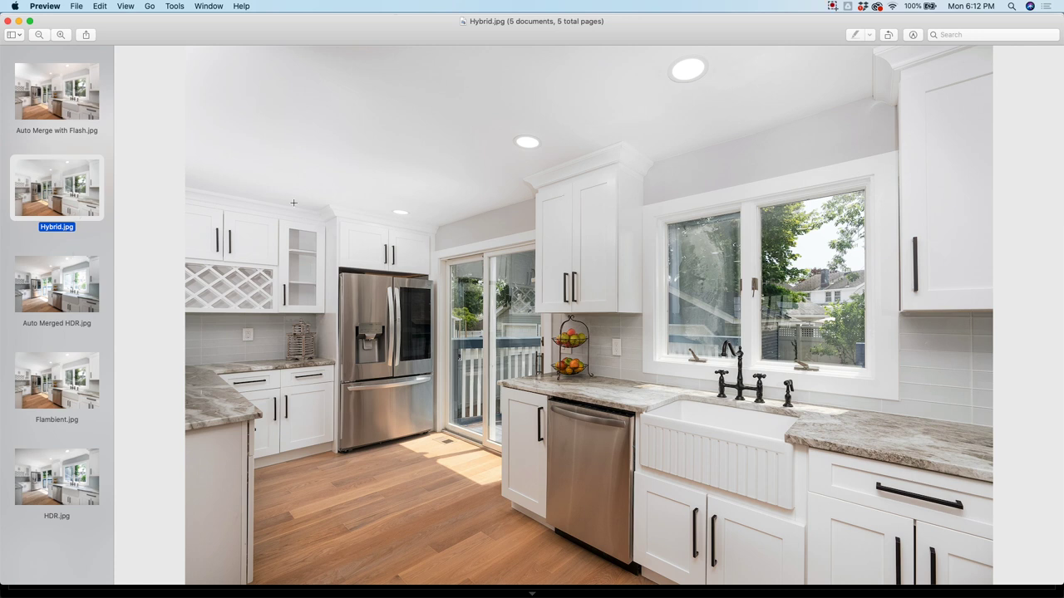
left_click(54, 102)
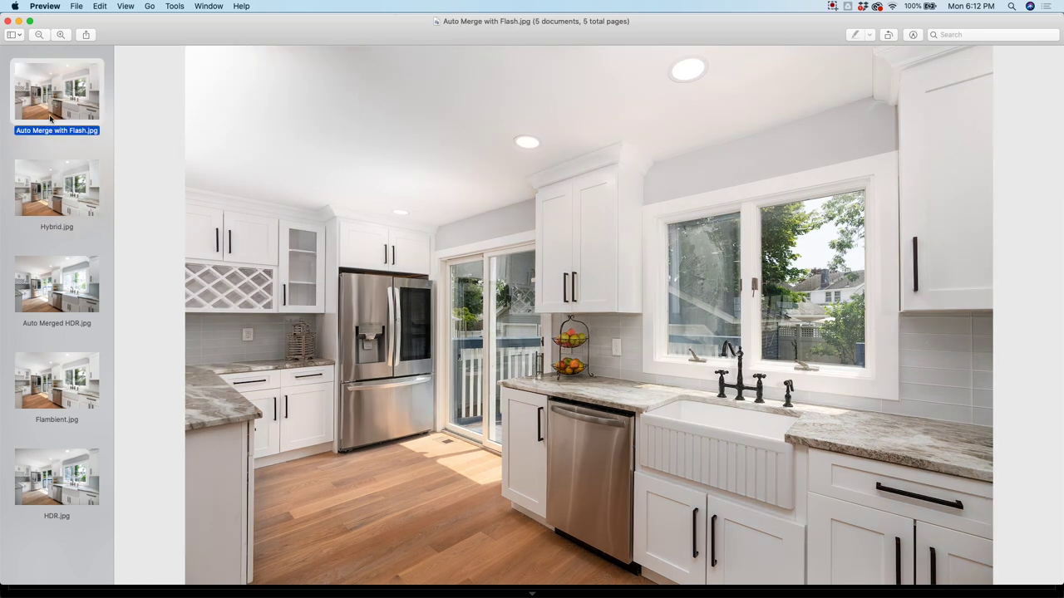
left_click(52, 177)
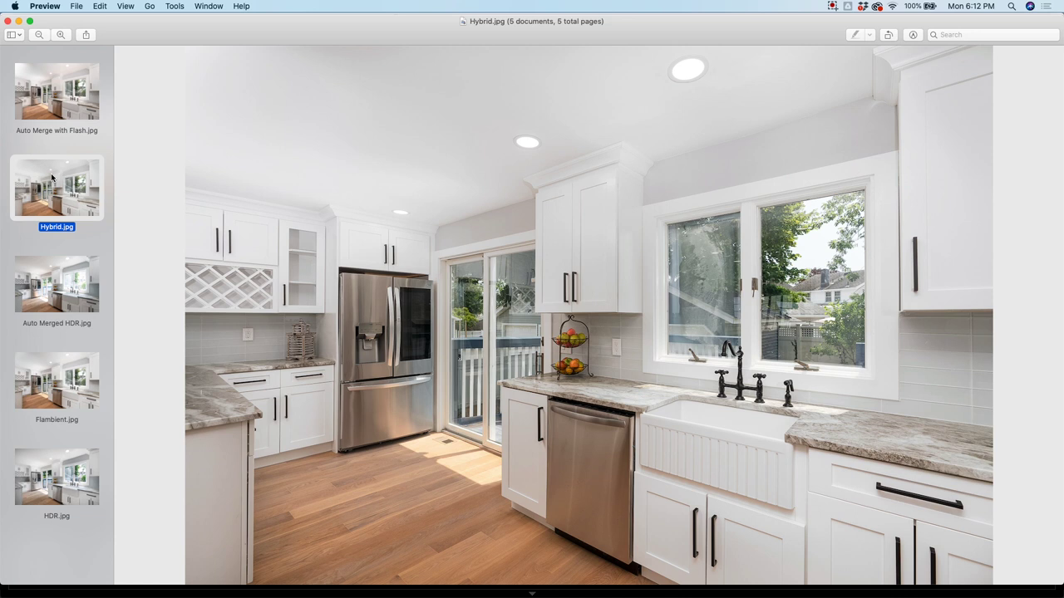
left_click(44, 121)
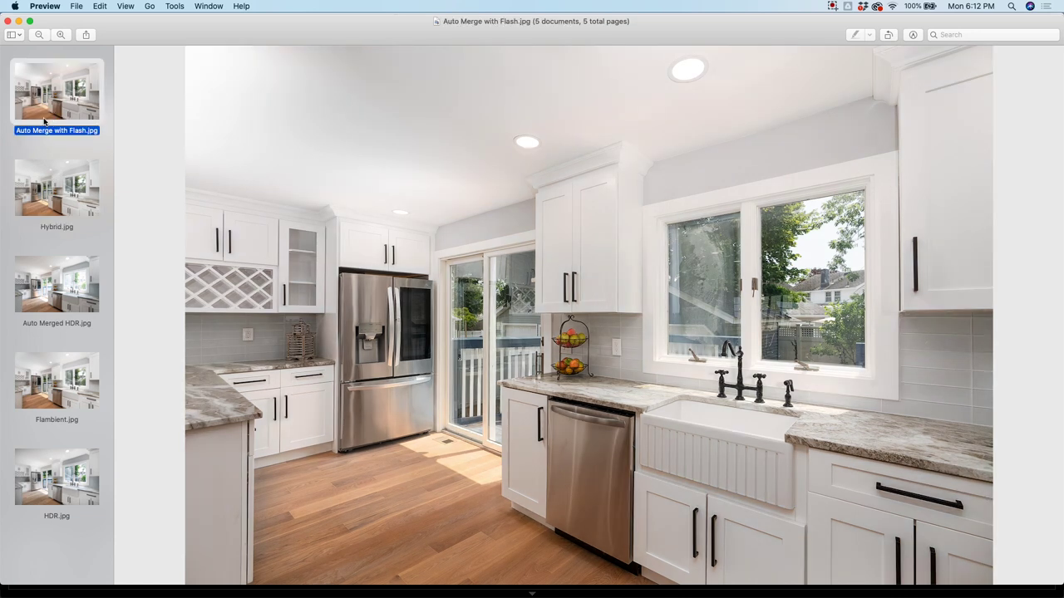
left_click(47, 176)
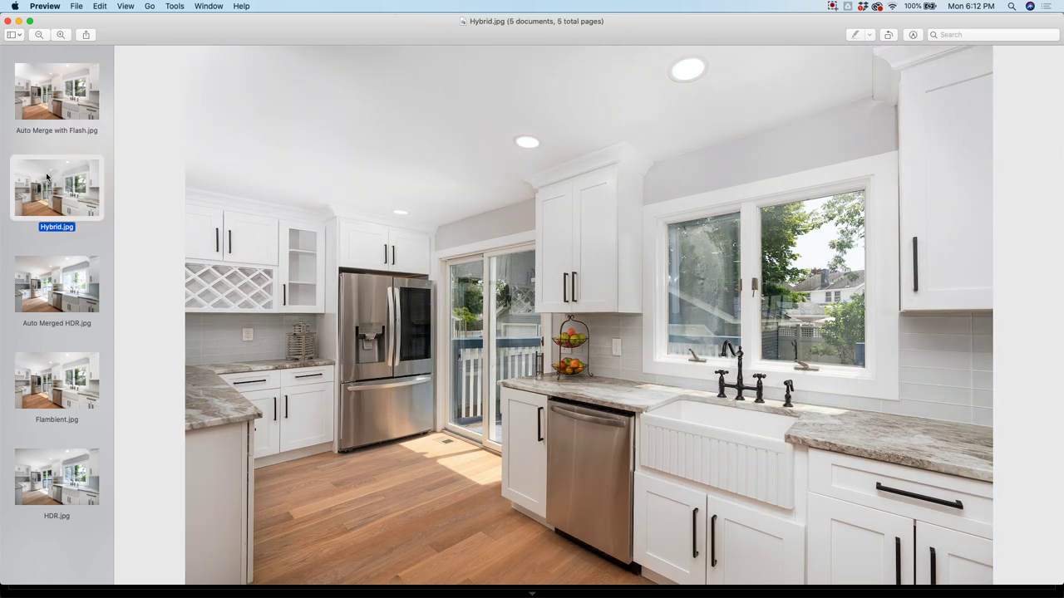
left_click(58, 127)
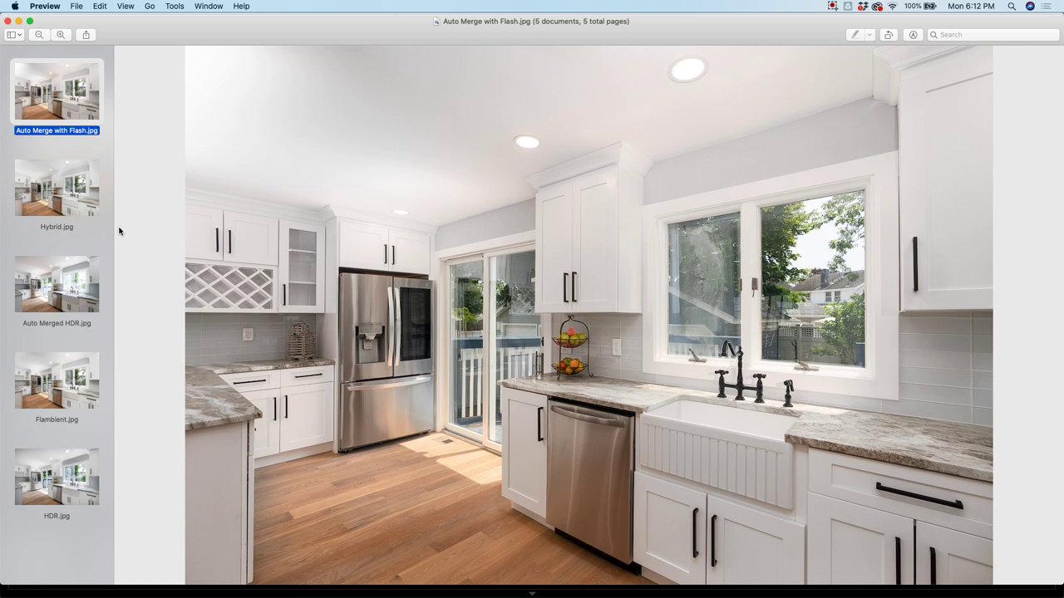
left_click(54, 214)
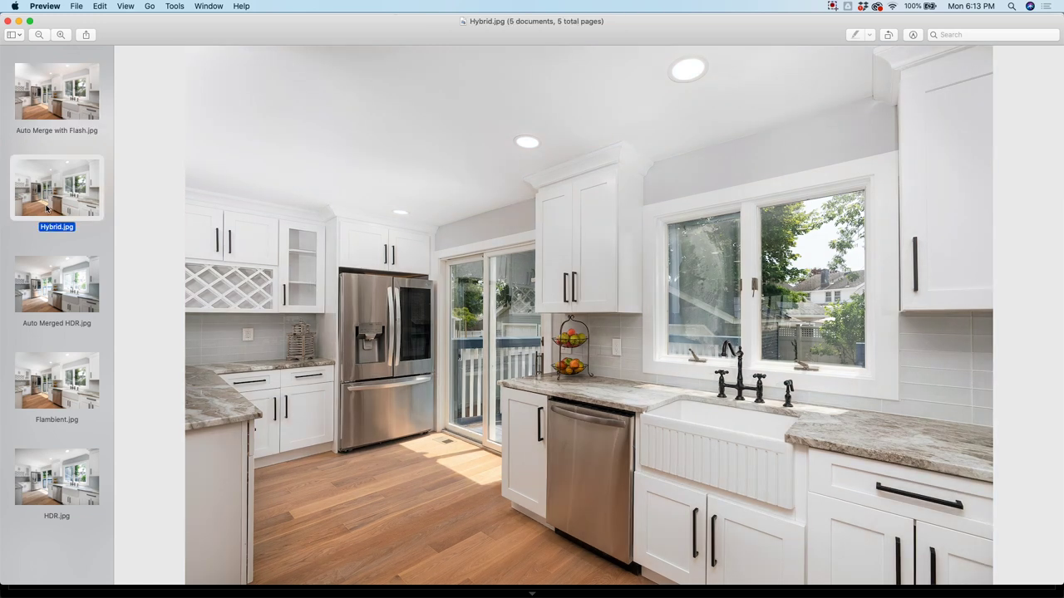
- Alternate three times between Auto Merge with Flash.jpg and Hybrid.jpg
left_click(65, 119)
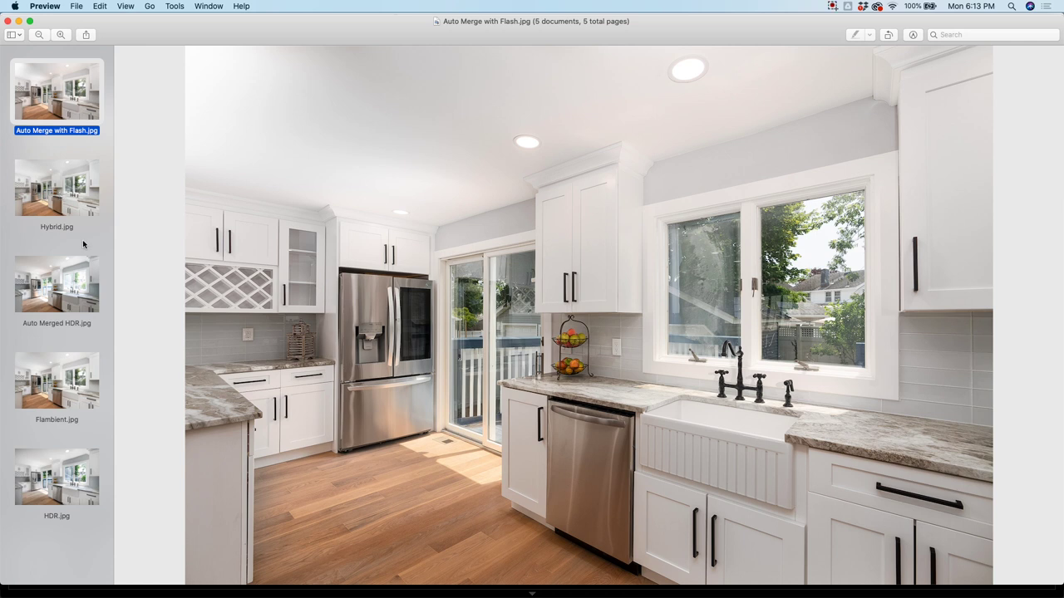
left_click(65, 199)
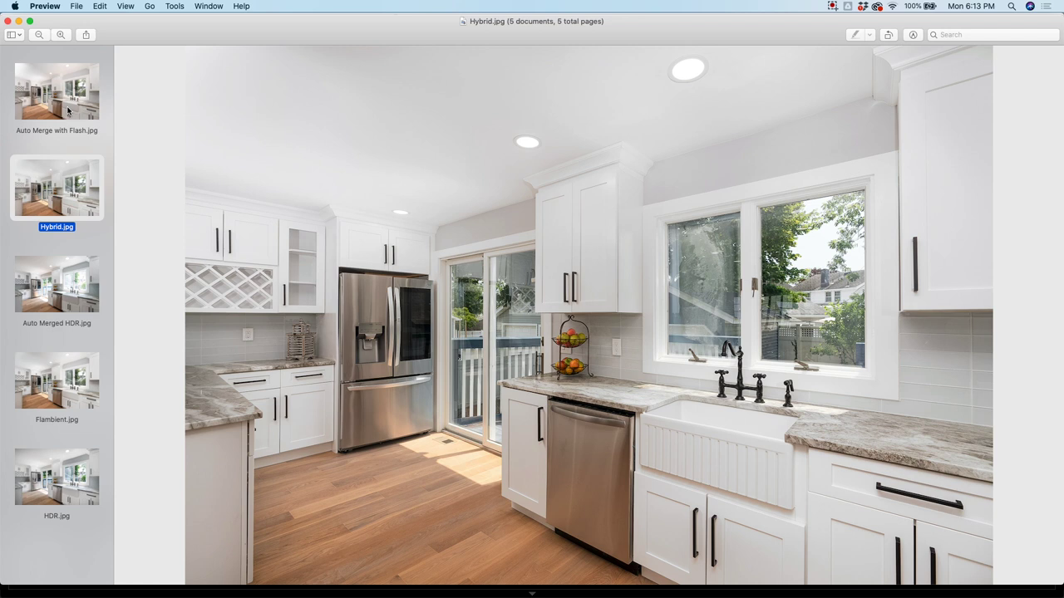
left_click(67, 111)
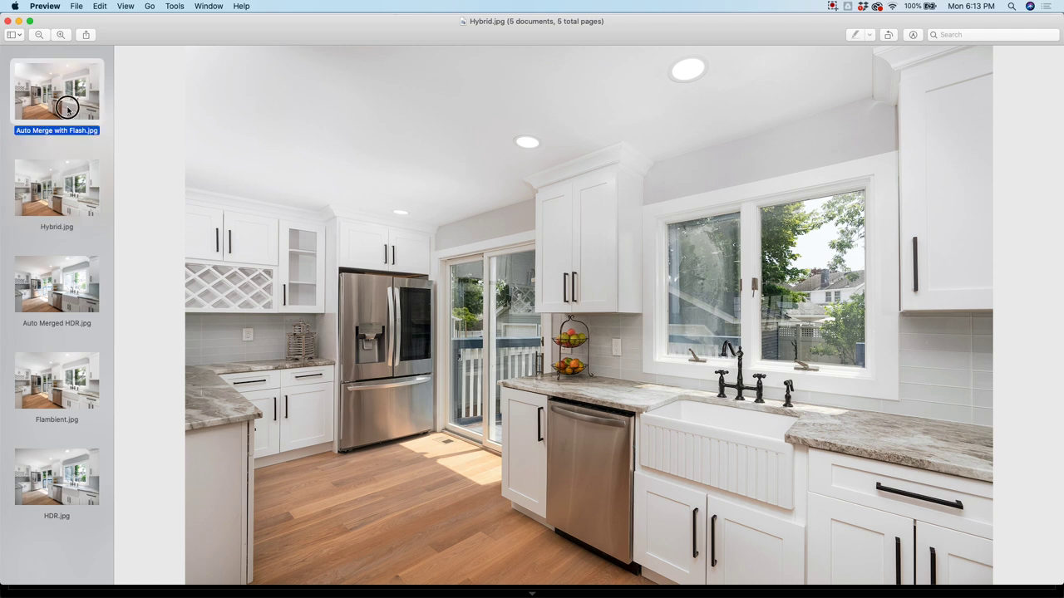
left_click(79, 169)
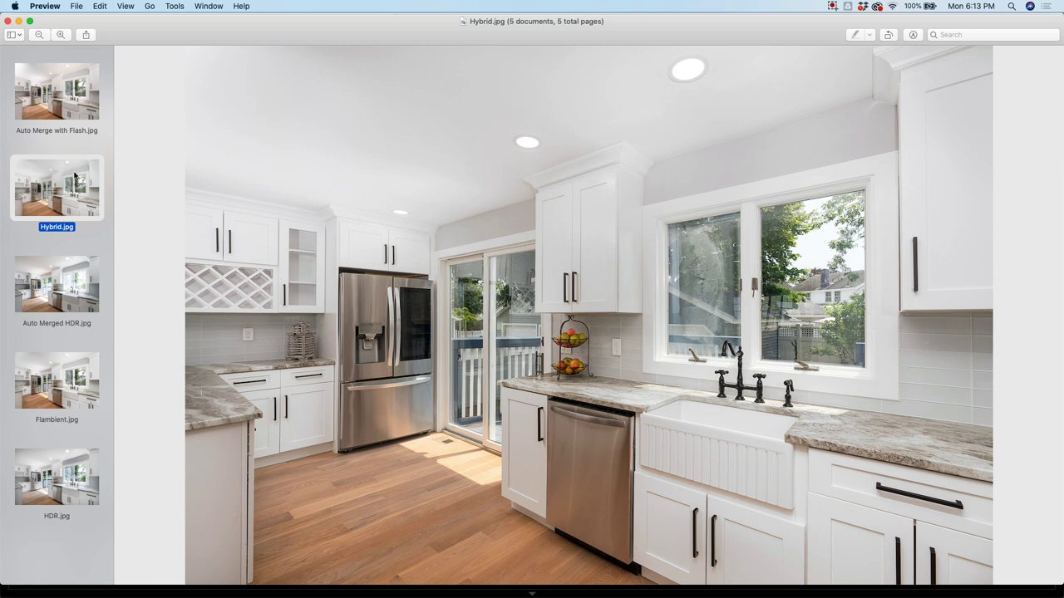
left_click(33, 100)
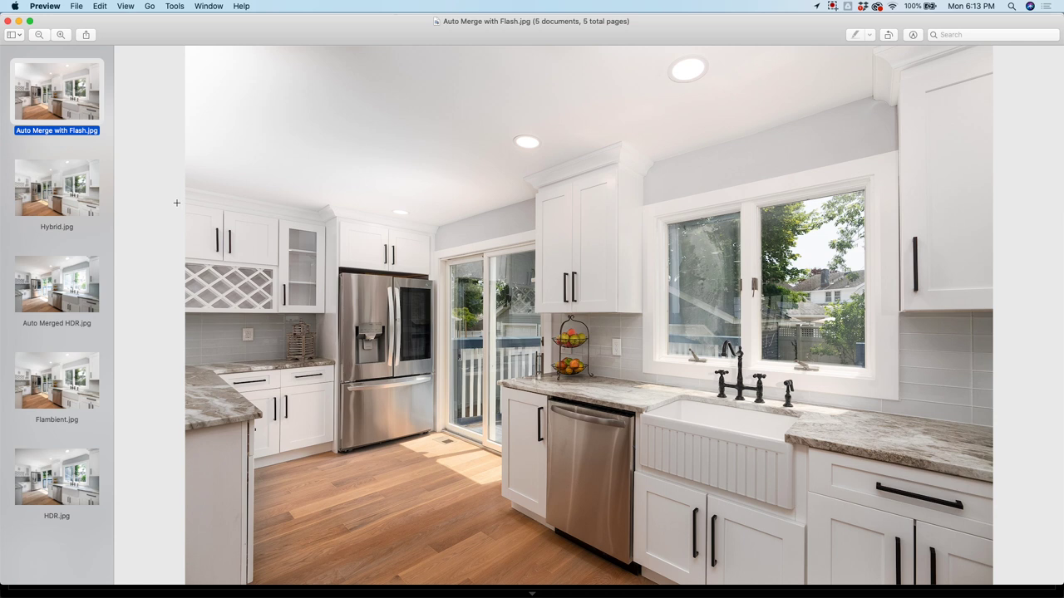
left_click(72, 192)
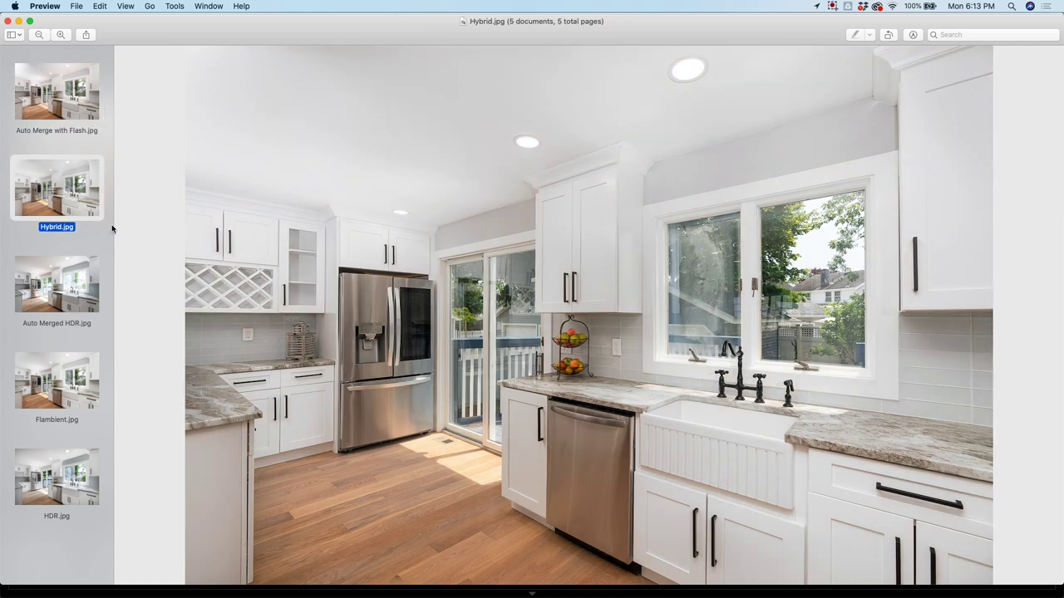
- Compare Hybrid against Auto Merge with Flash once more, then move Flambient.jpg right after Hybrid.jpg
key("Up")
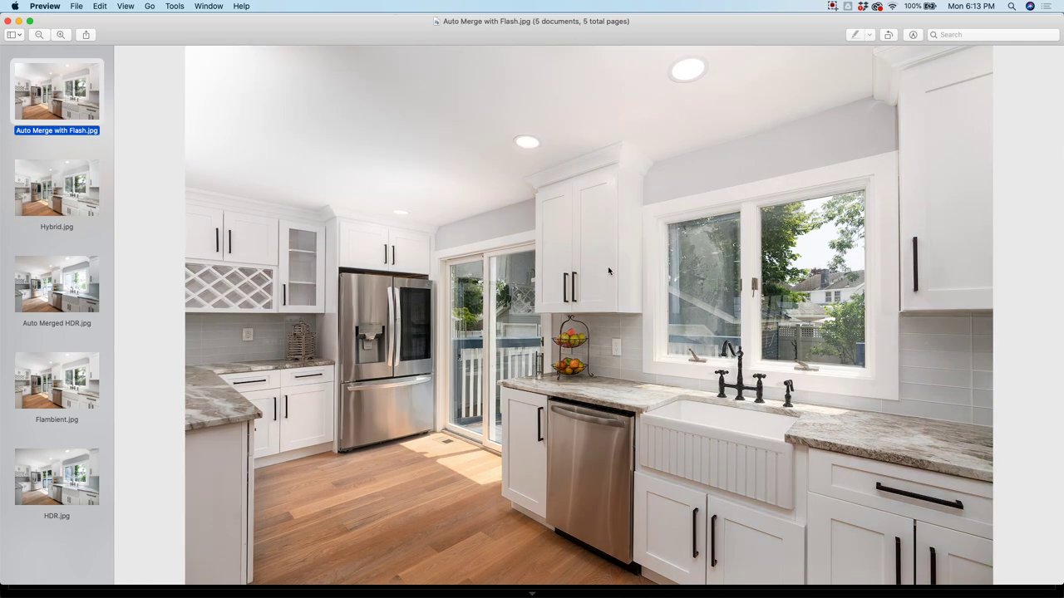
left_click(83, 205)
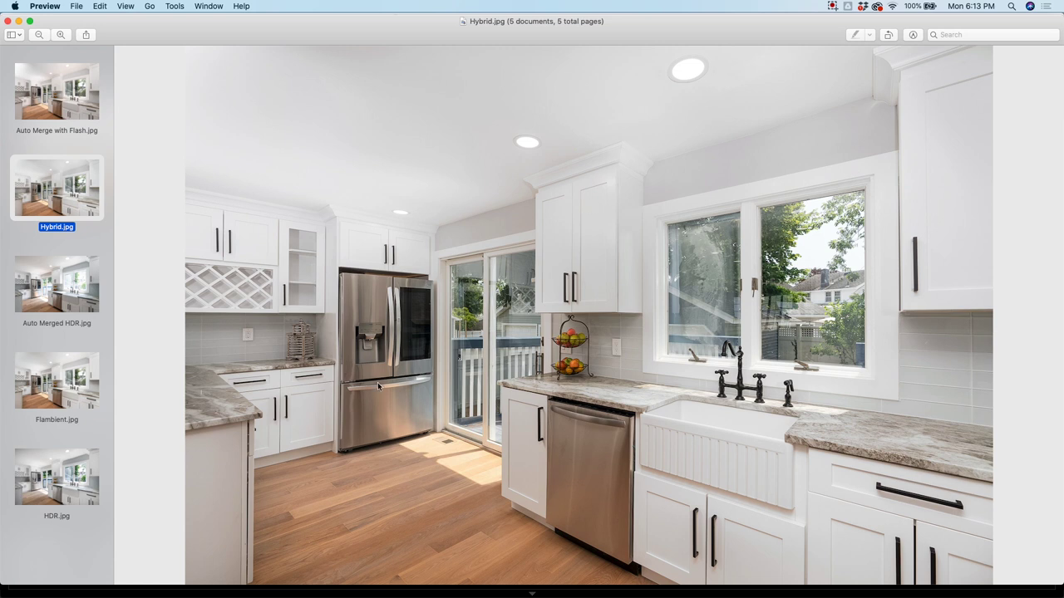
left_click(42, 106)
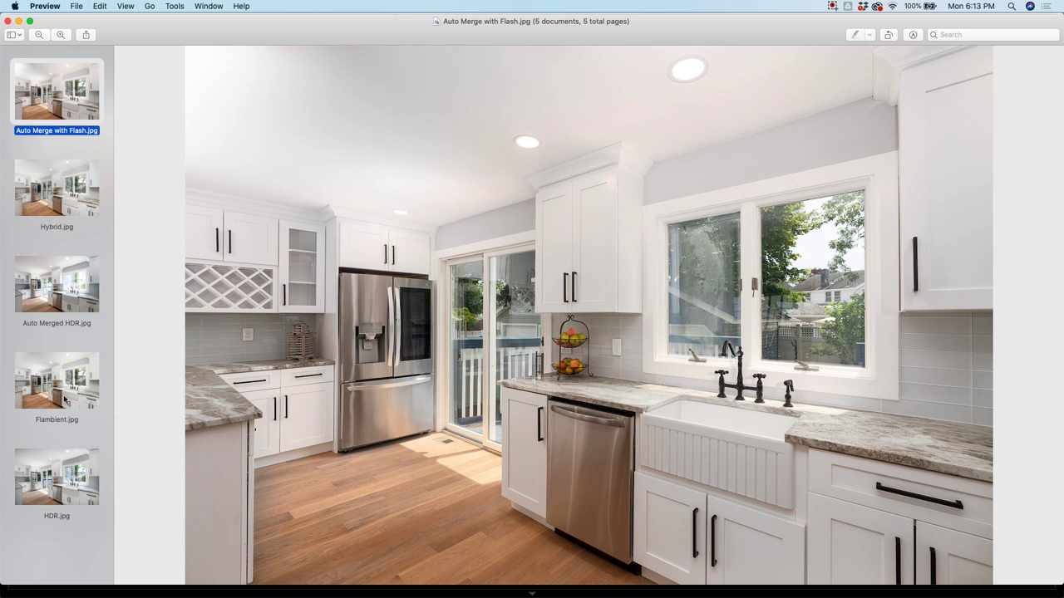
left_click_drag(65, 400, 49, 259)
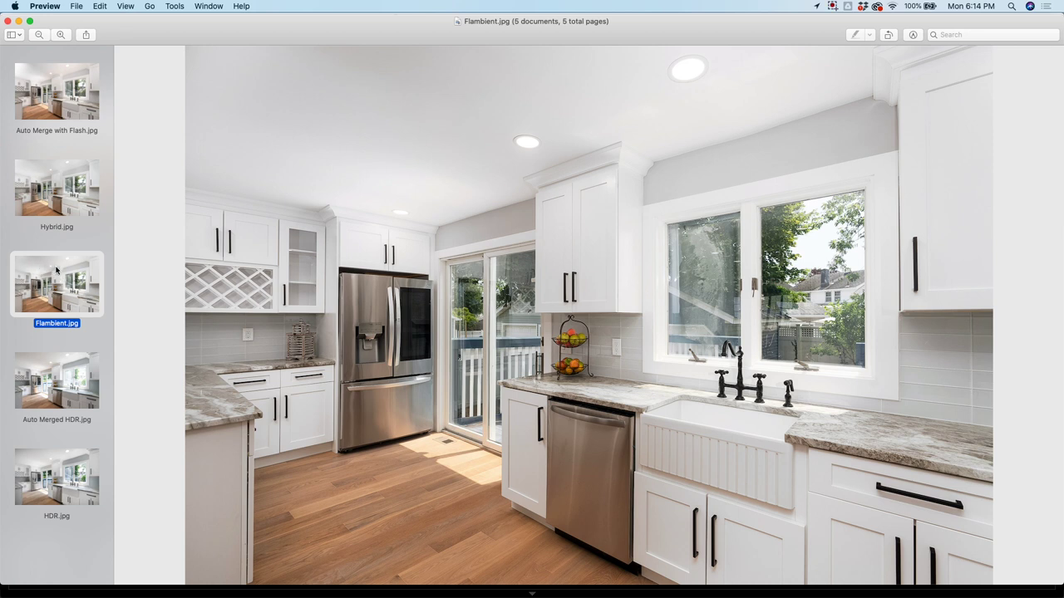
- Step twice through the Auto Merge with Flash, Hybrid and Flambient versions
left_click(49, 101)
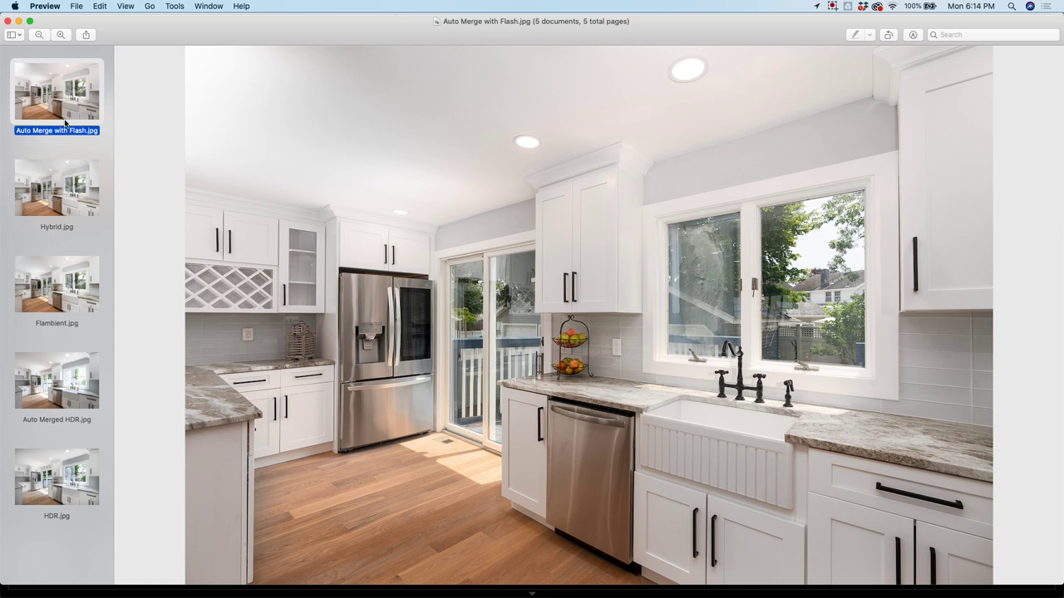
left_click(72, 214)
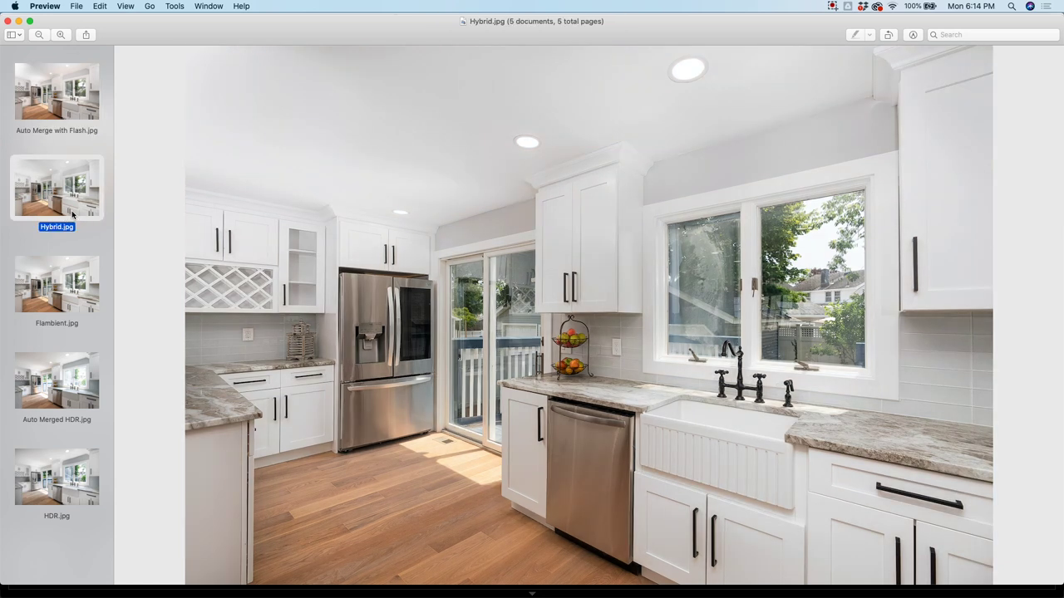
left_click(66, 280)
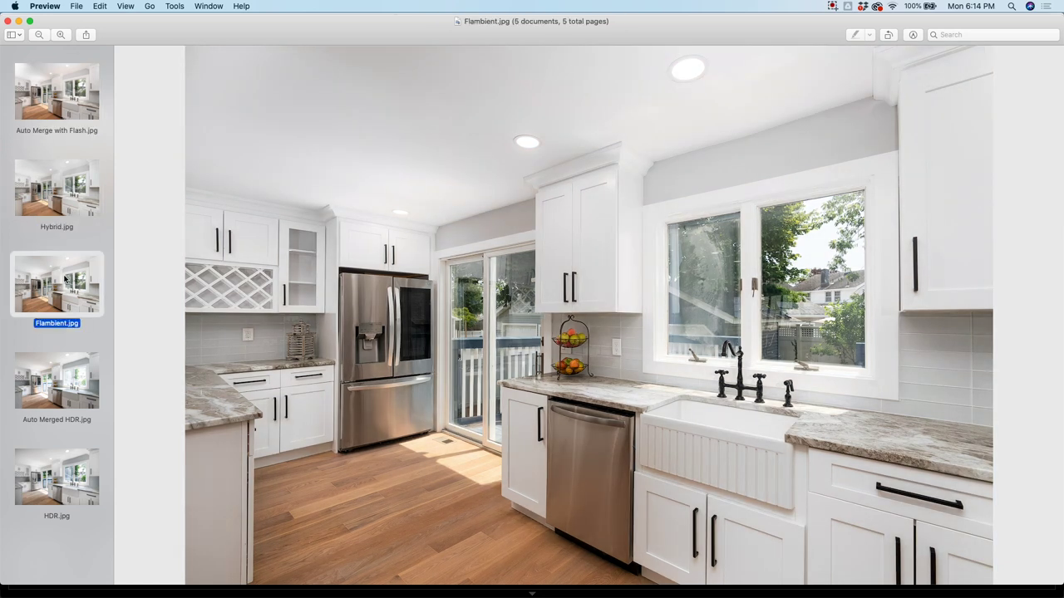
left_click(48, 113)
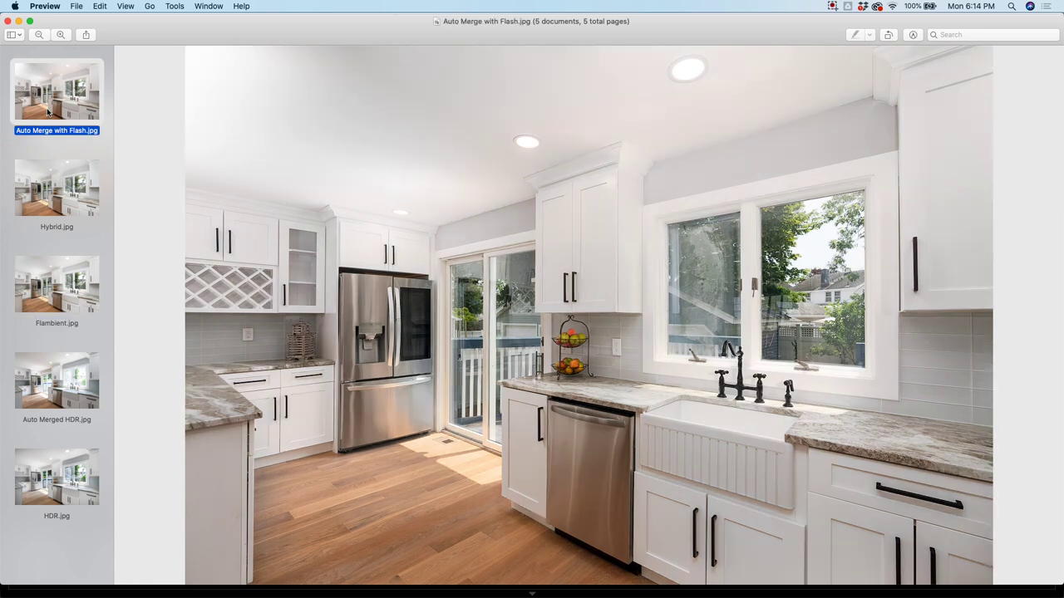
left_click(52, 170)
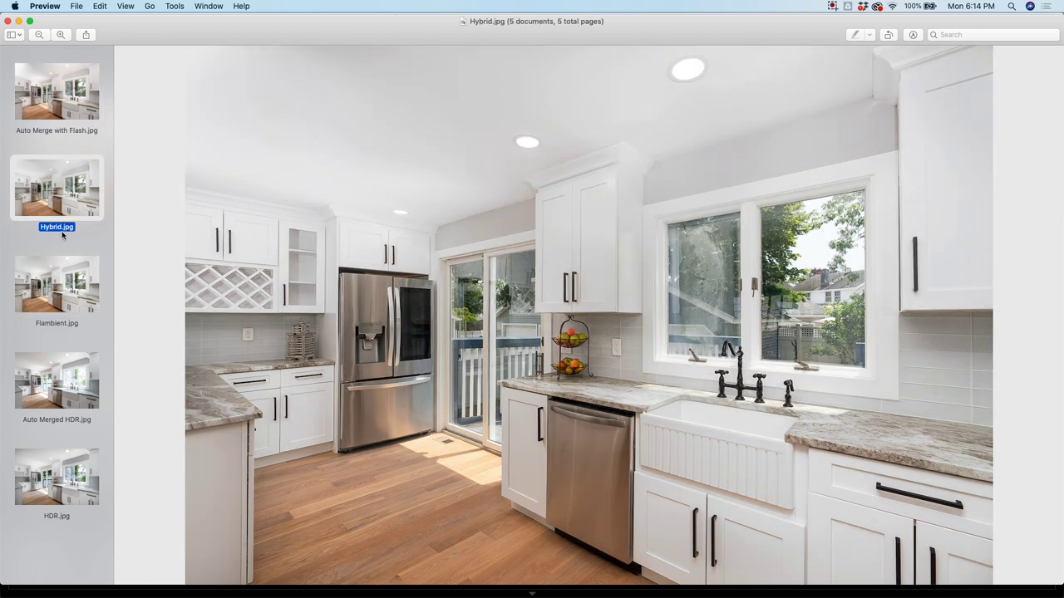
left_click(66, 283)
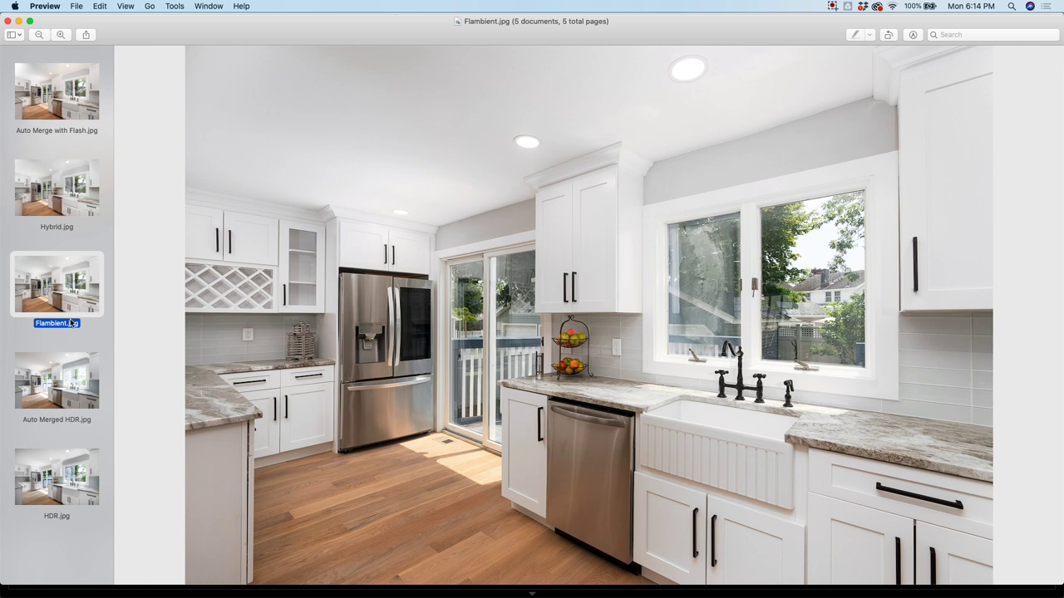
- Cycle through the three versions twice more, ending on Auto Merge with Flash.jpg
left_click(62, 108)
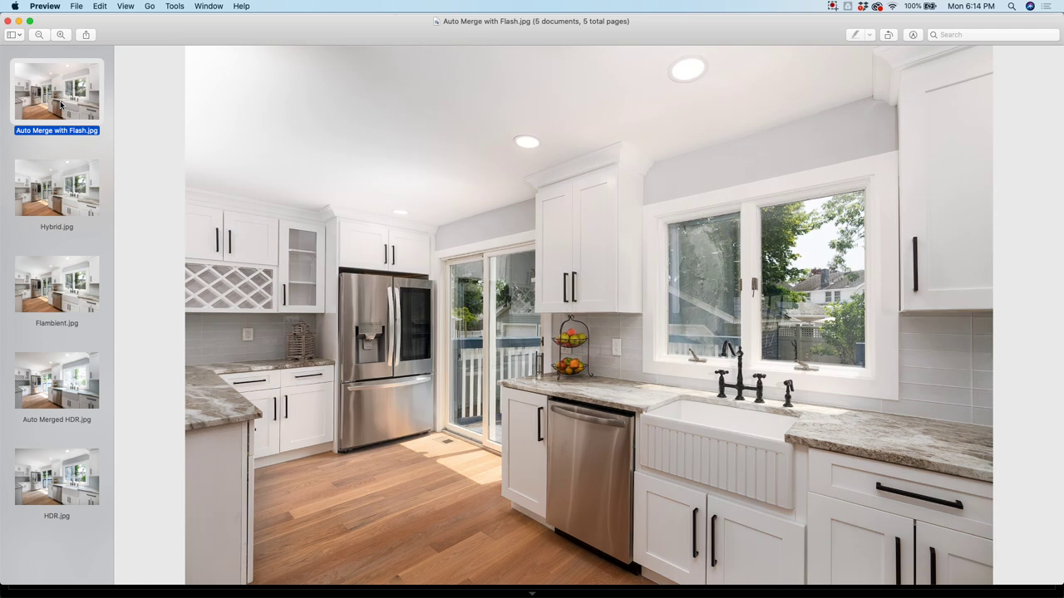
left_click(52, 206)
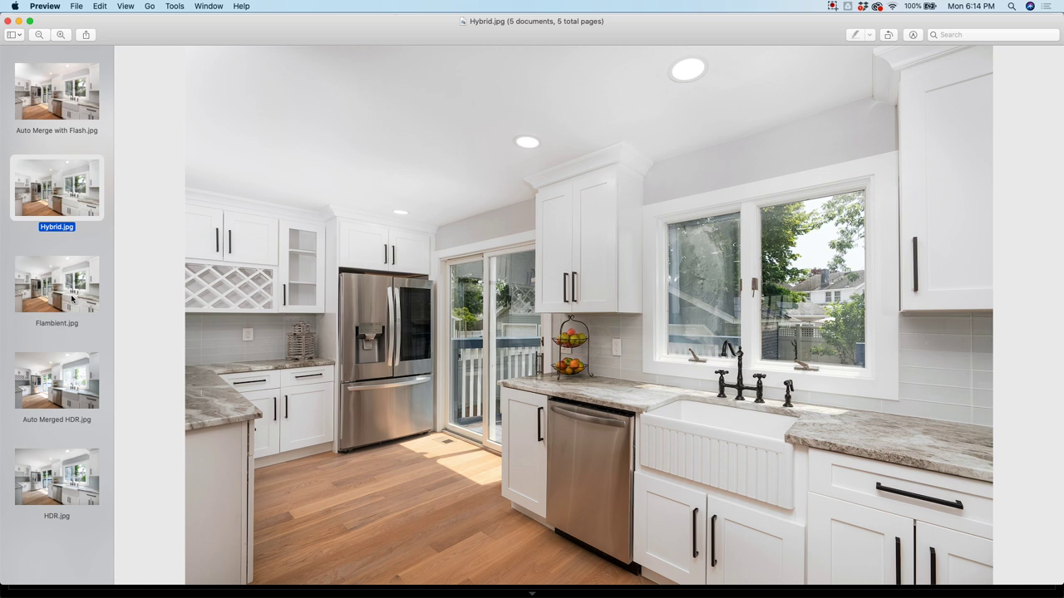
left_click(65, 299)
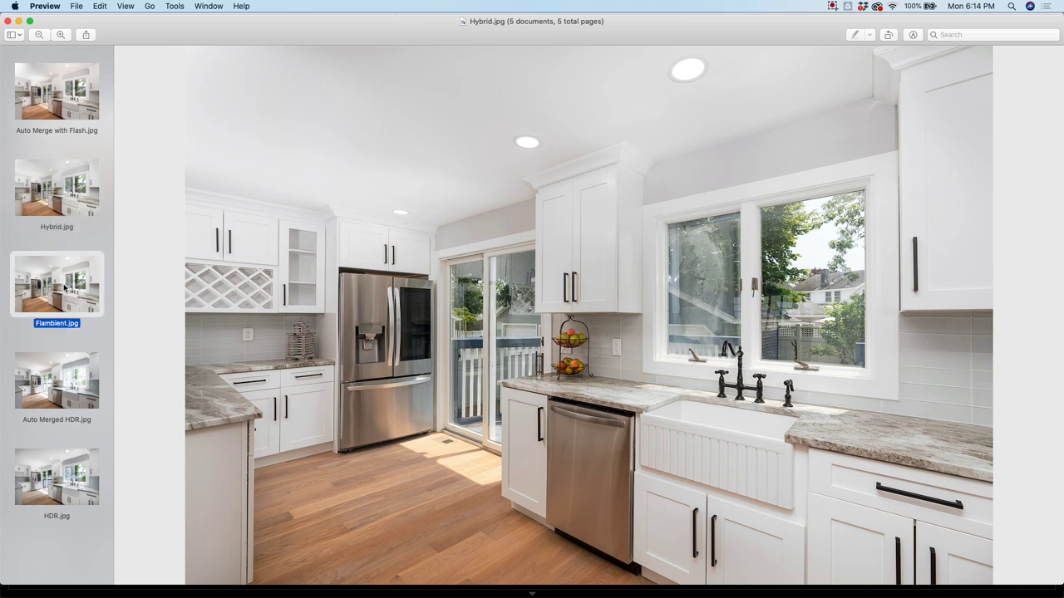
left_click(50, 109)
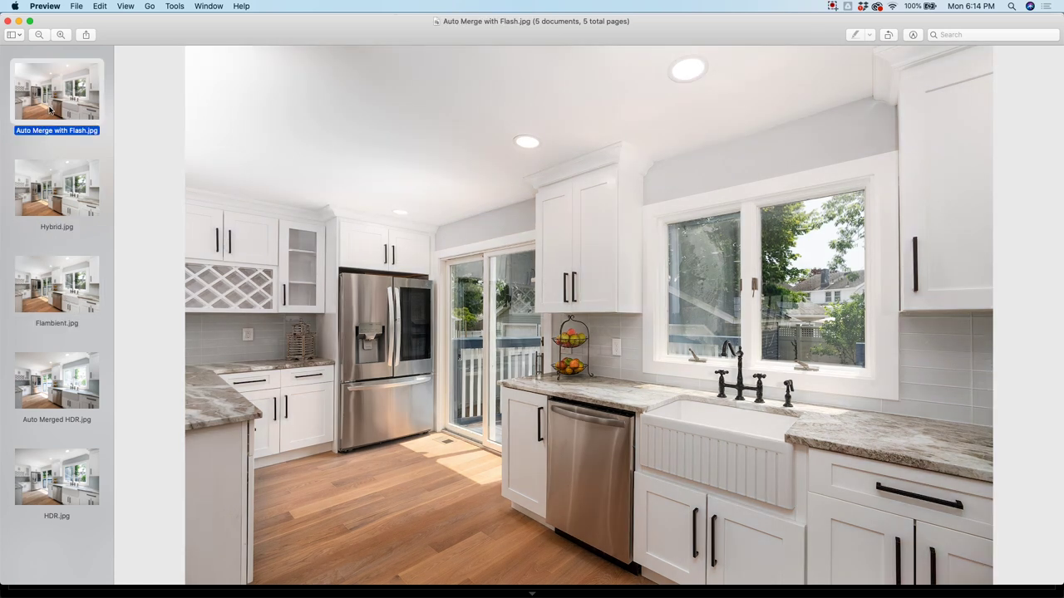
left_click(50, 172)
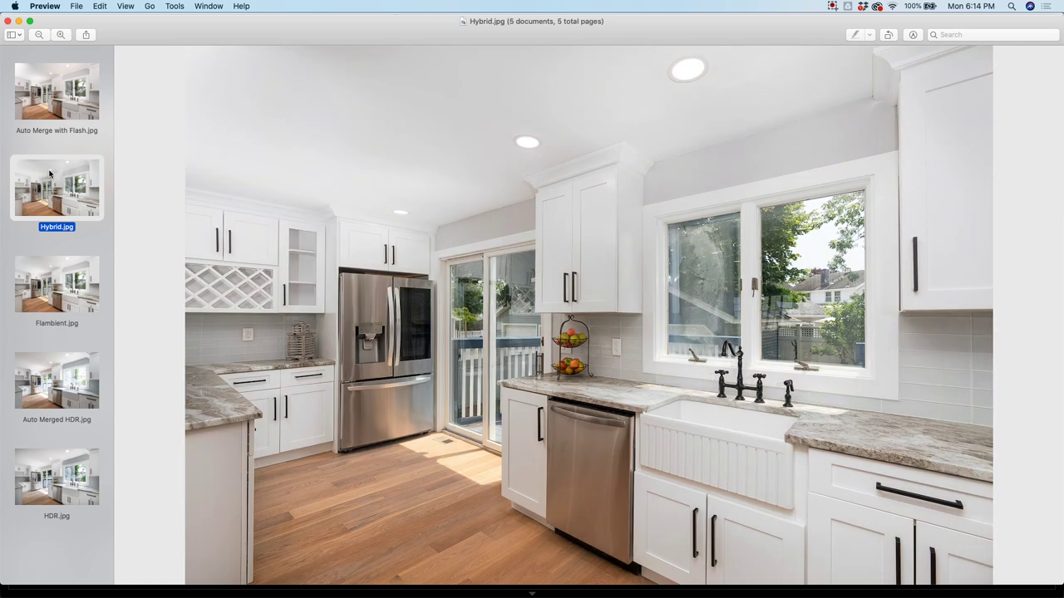
left_click(64, 285)
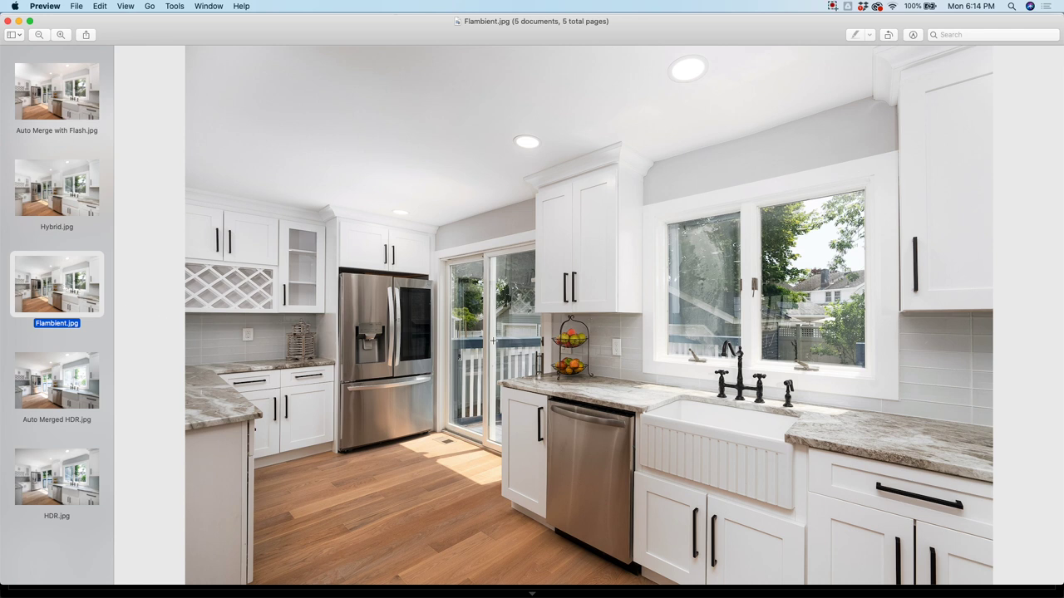
left_click(51, 116)
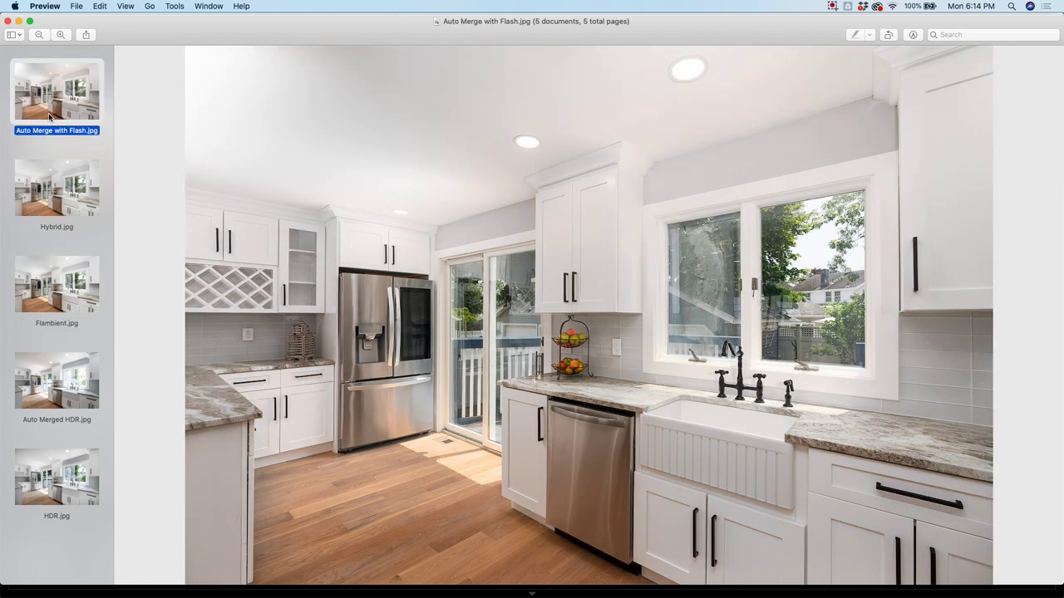